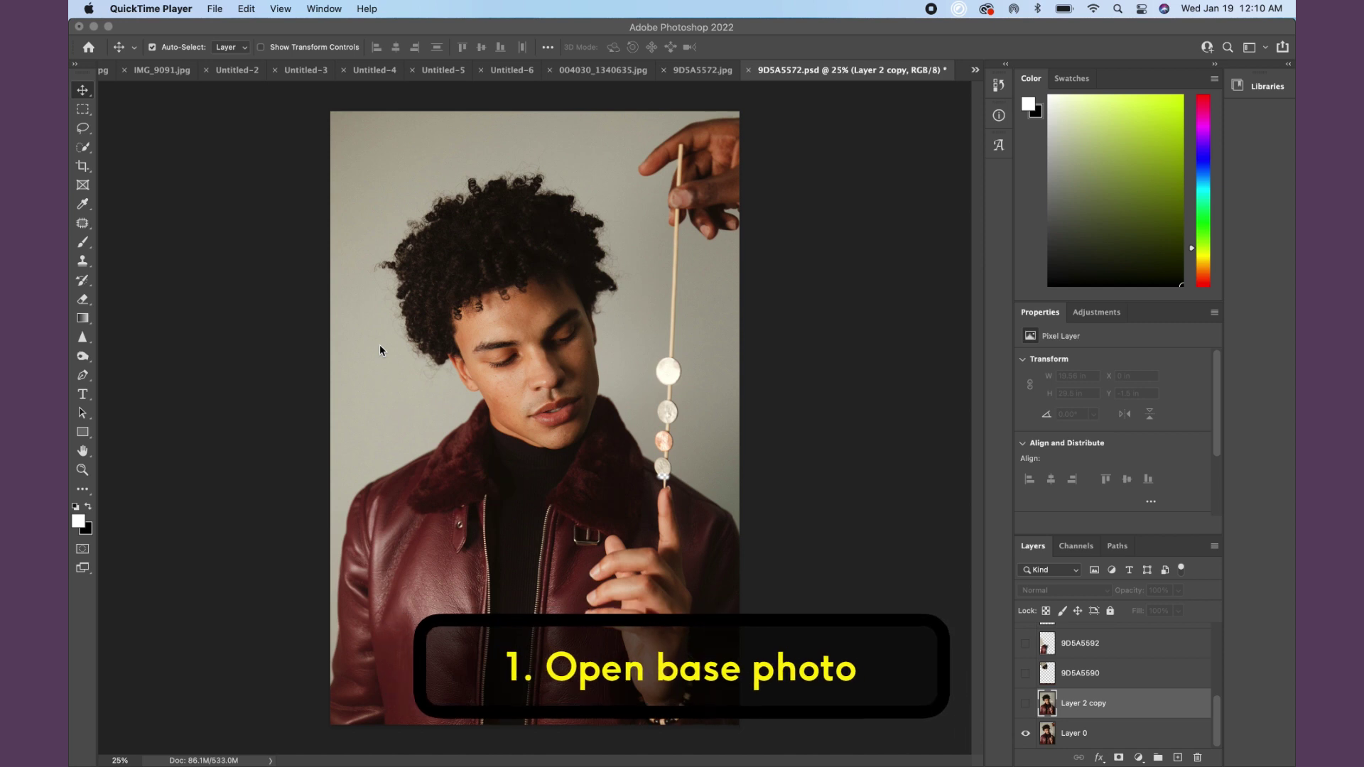
# - Open the tossed-coin photos as layers and drag layer 9D5A5590 upward over the man's hair
pyautogui.click(214, 7)
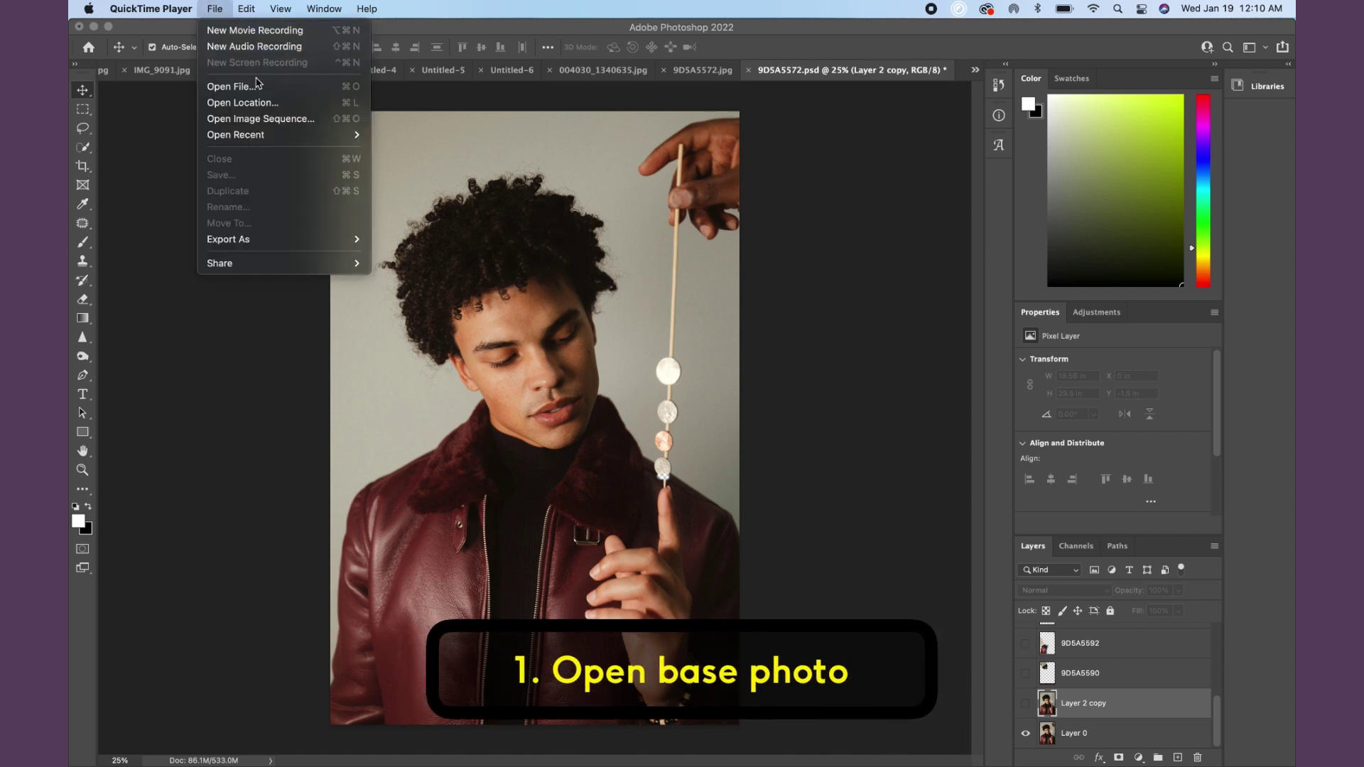
pyautogui.click(158, 126)
pyautogui.press('super+o')
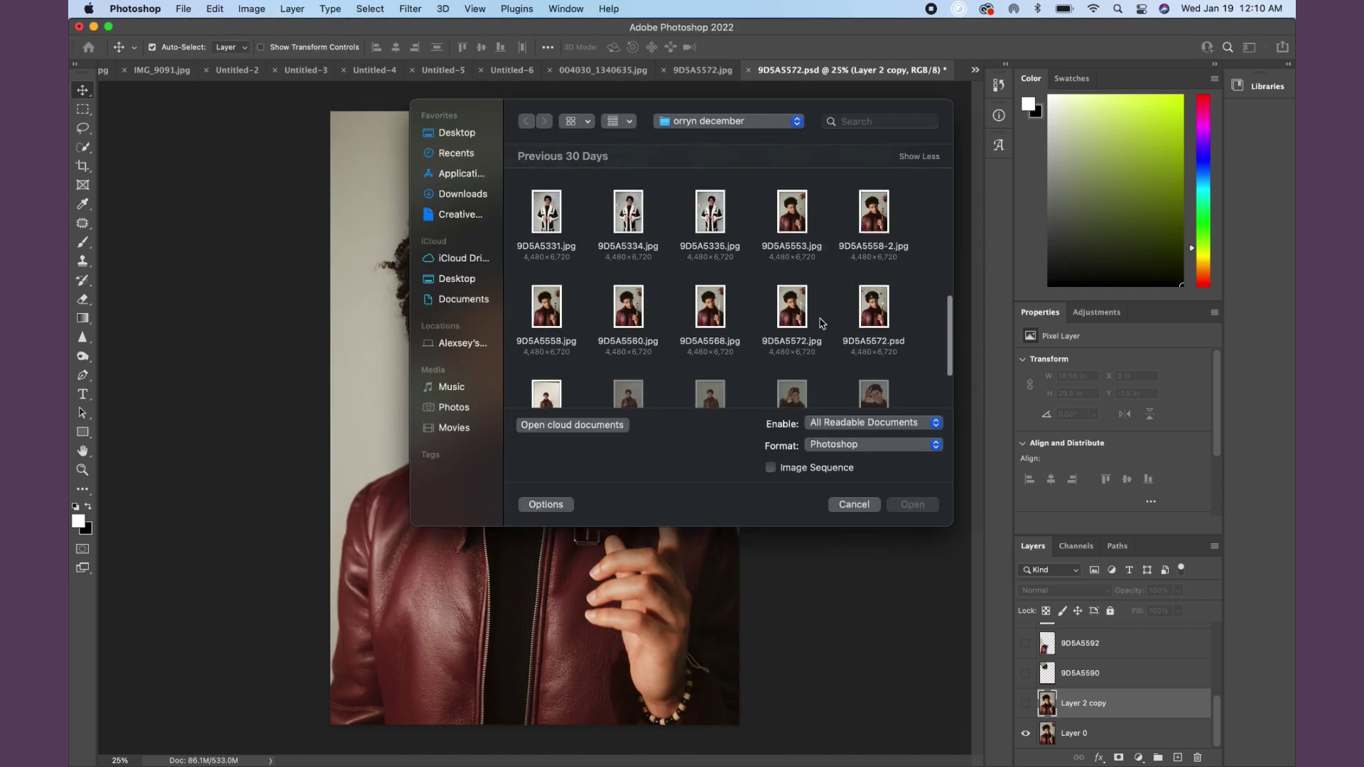
pyautogui.scroll(-5, 817, 319)
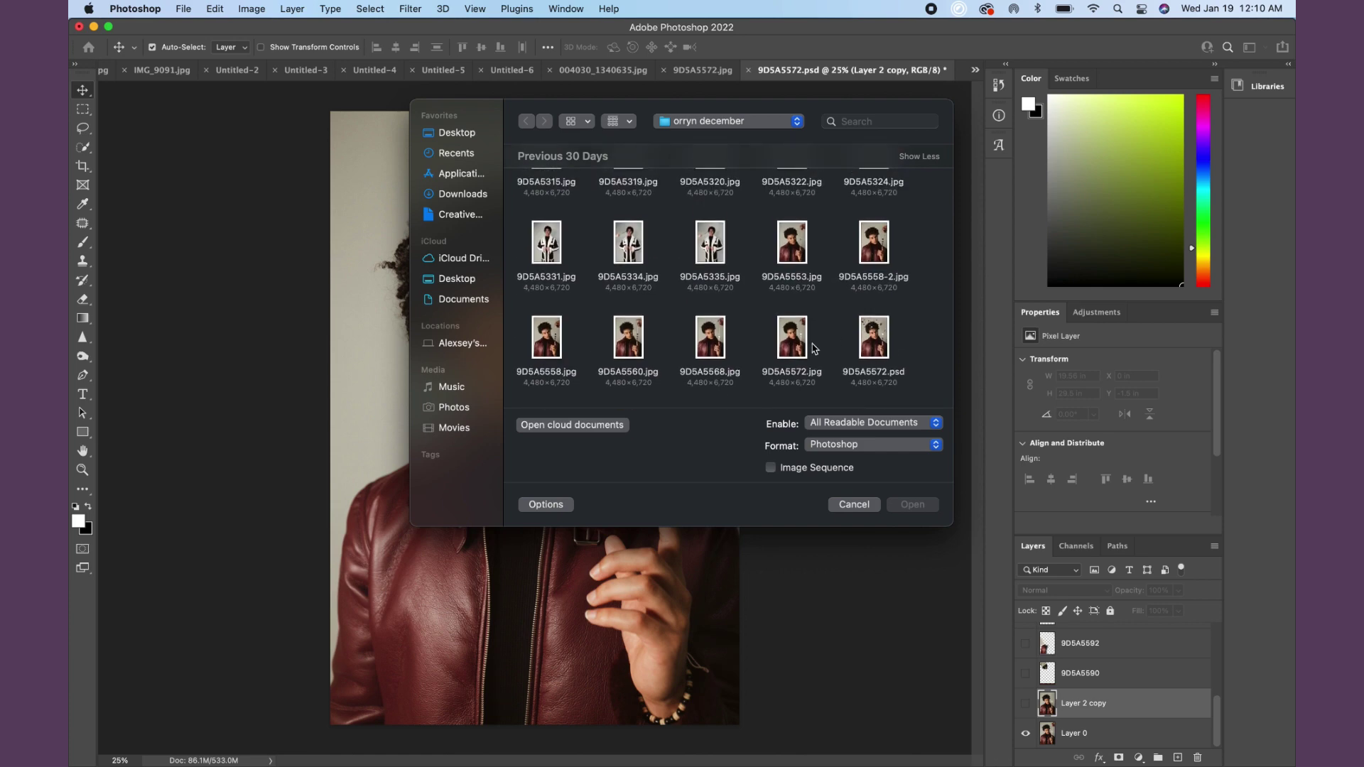
pyautogui.scroll(5, 815, 348)
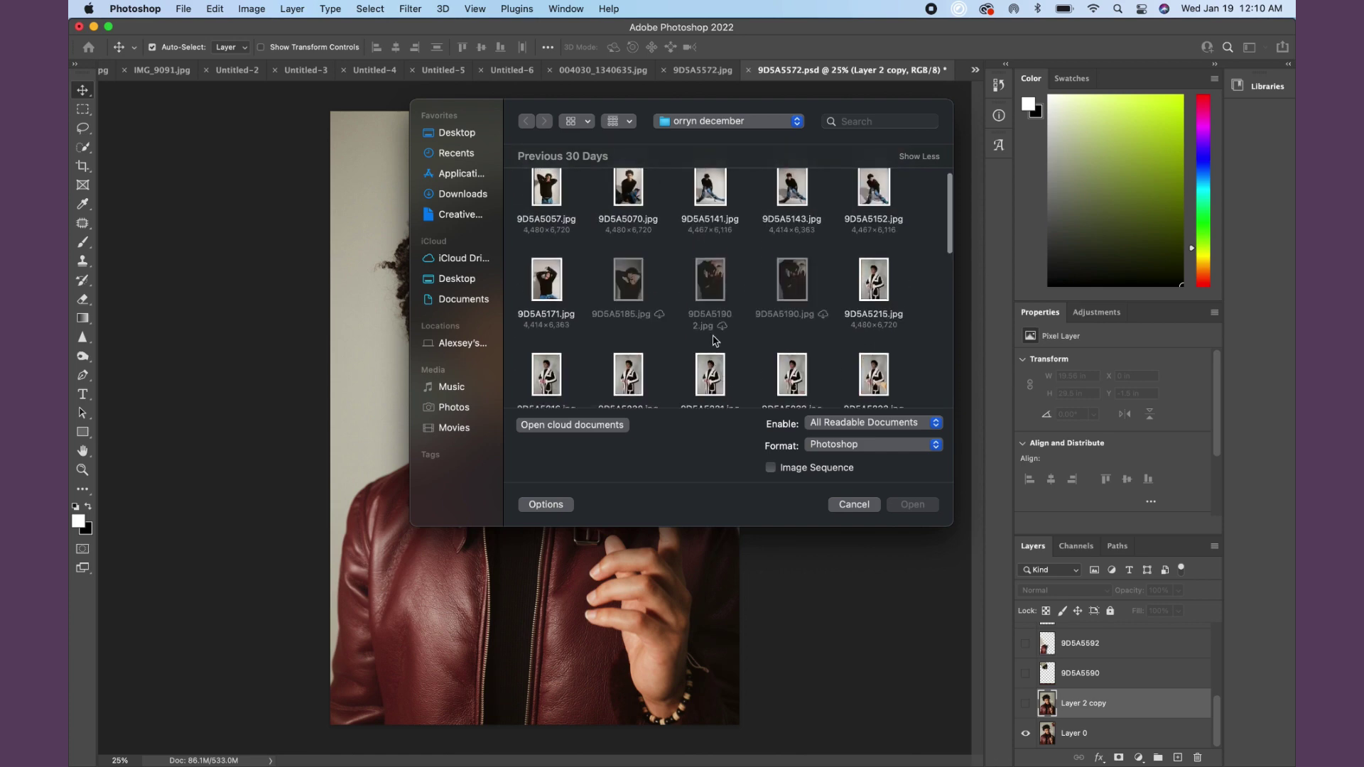
pyautogui.scroll(-5, 714, 341)
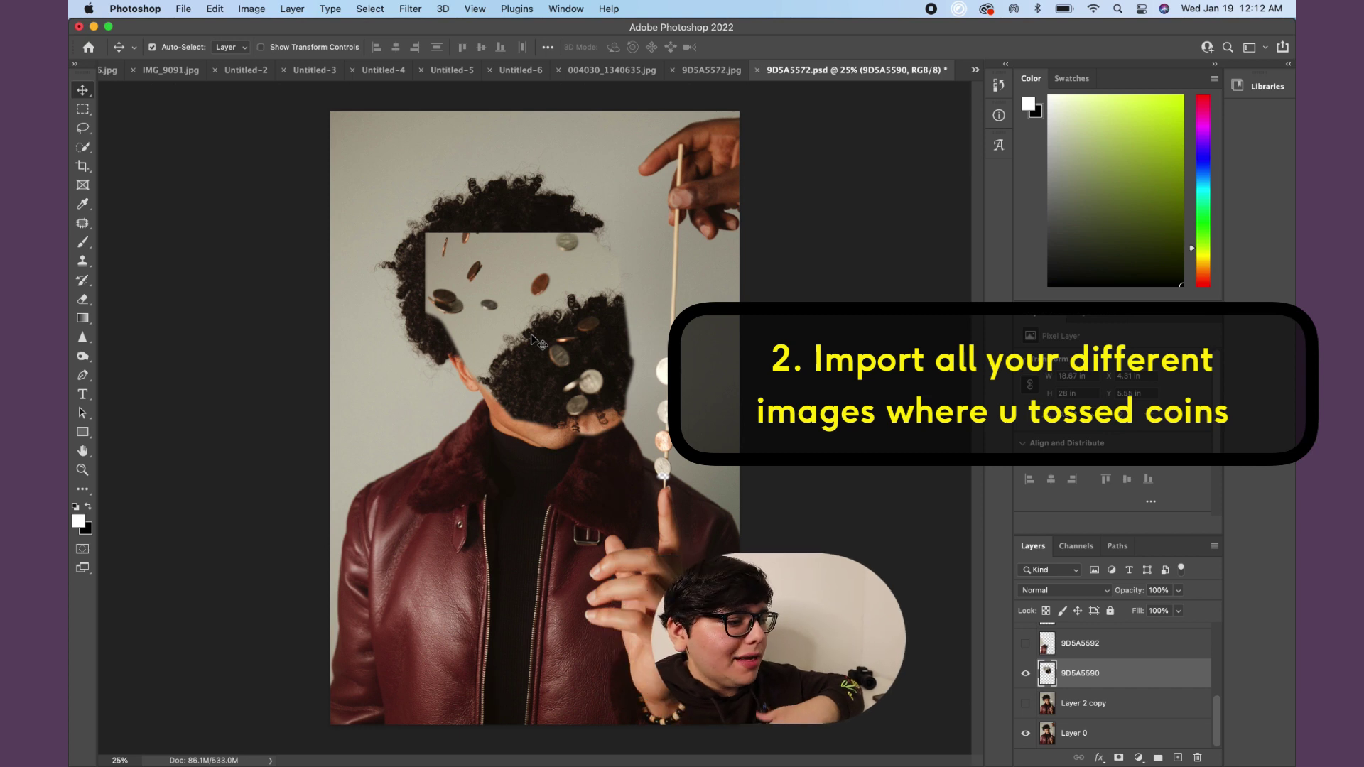
pyautogui.moveTo(549, 339); pyautogui.dragTo(548, 266)
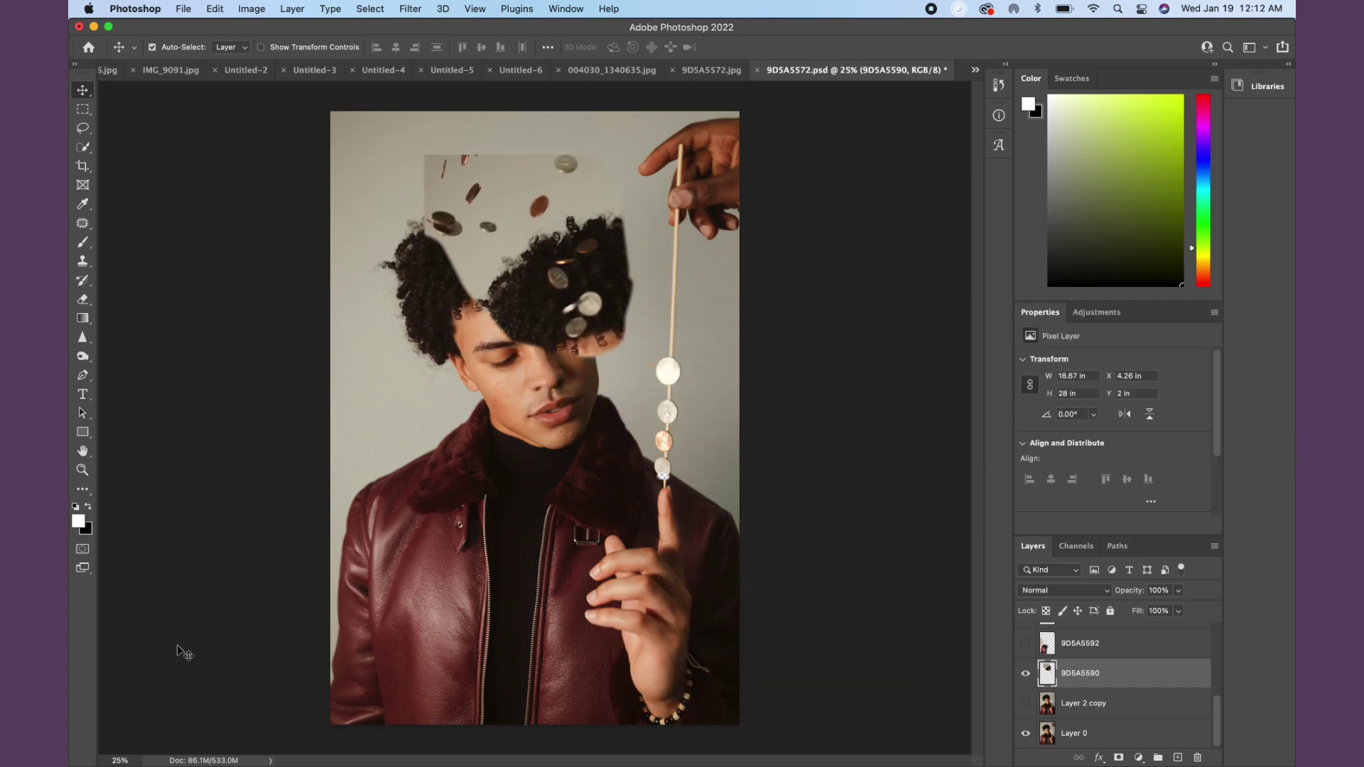
# - Shift coin layer 9D5A5590 to the left with the Move tool
pyautogui.click(84, 298)
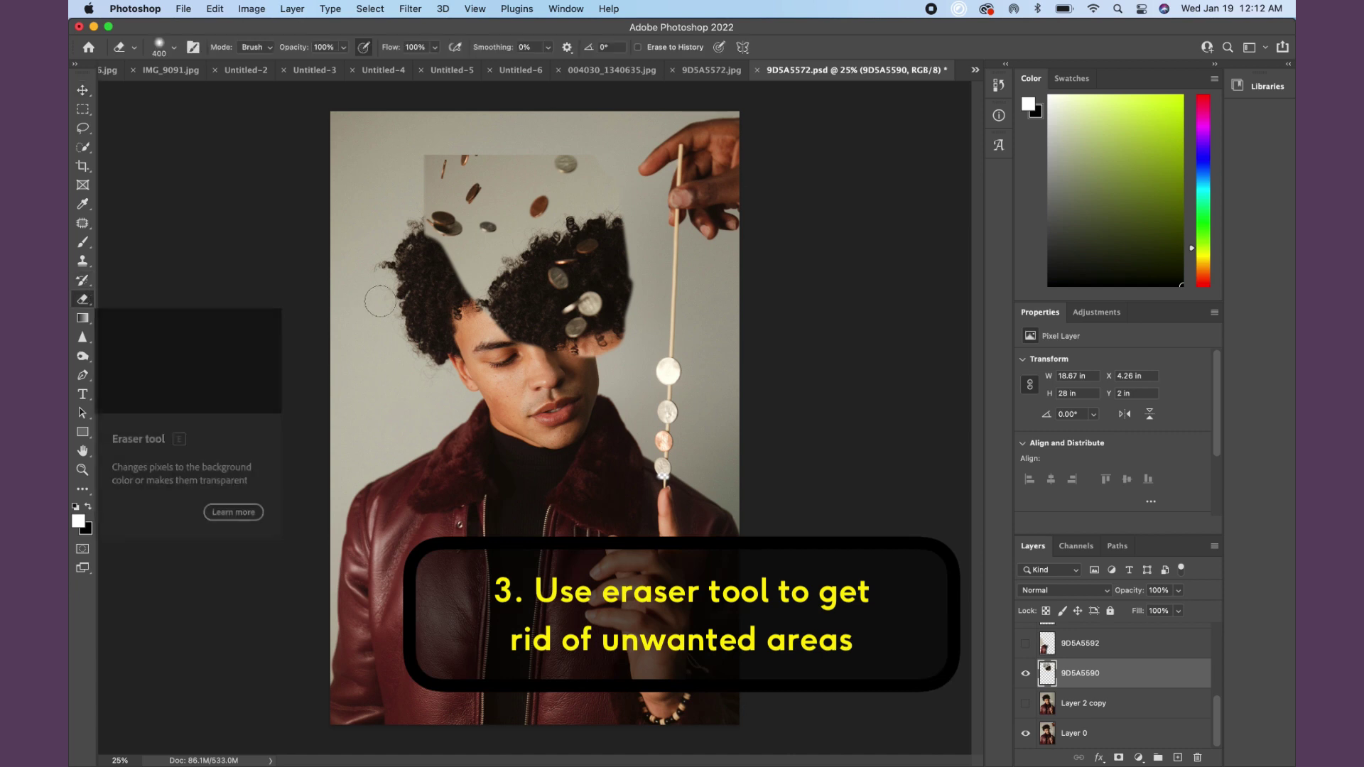
pyautogui.click(83, 90)
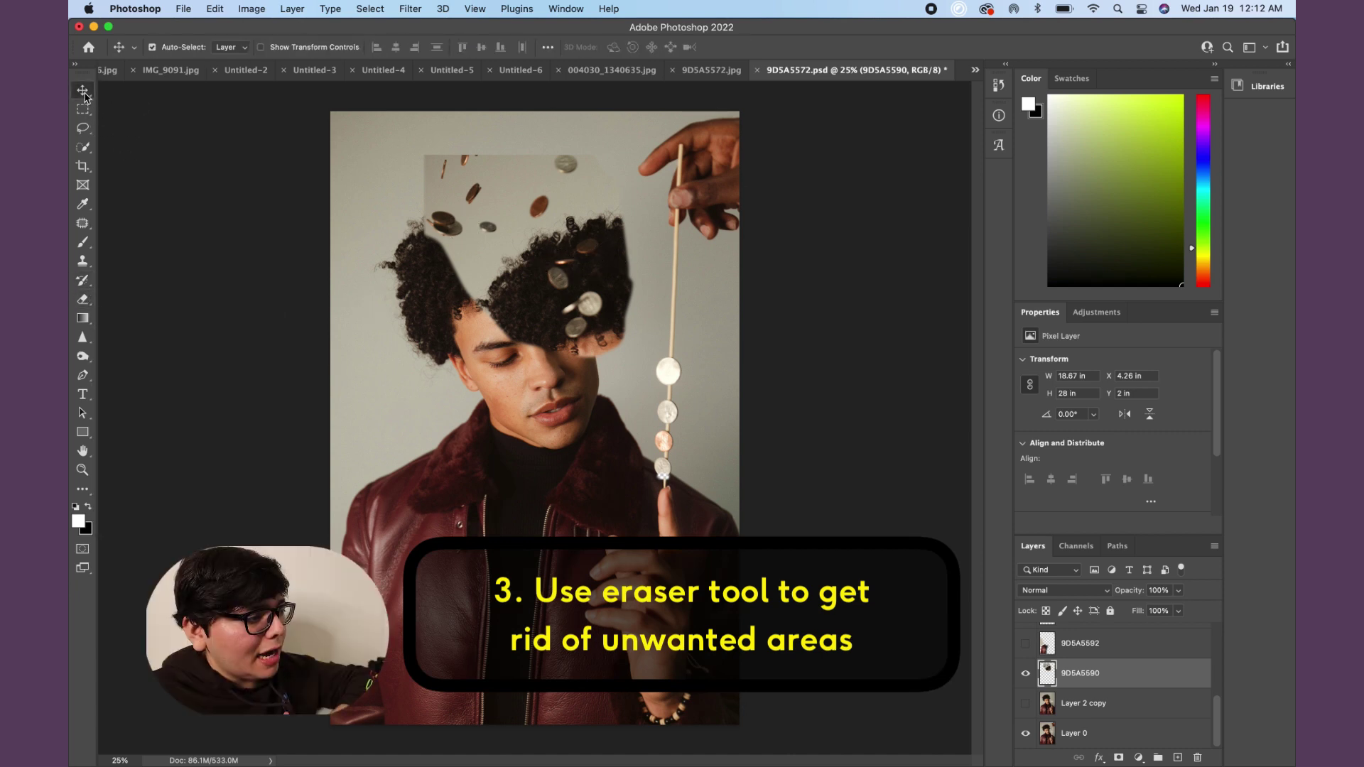
pyautogui.moveTo(607, 186); pyautogui.dragTo(466, 192)
# - Make coin layers 9D5A5592, 9D5A5596, 9D5A5620, 9D5A5591, 9D5A5639 and 9D5A5558-2 visible
pyautogui.click(1026, 643)
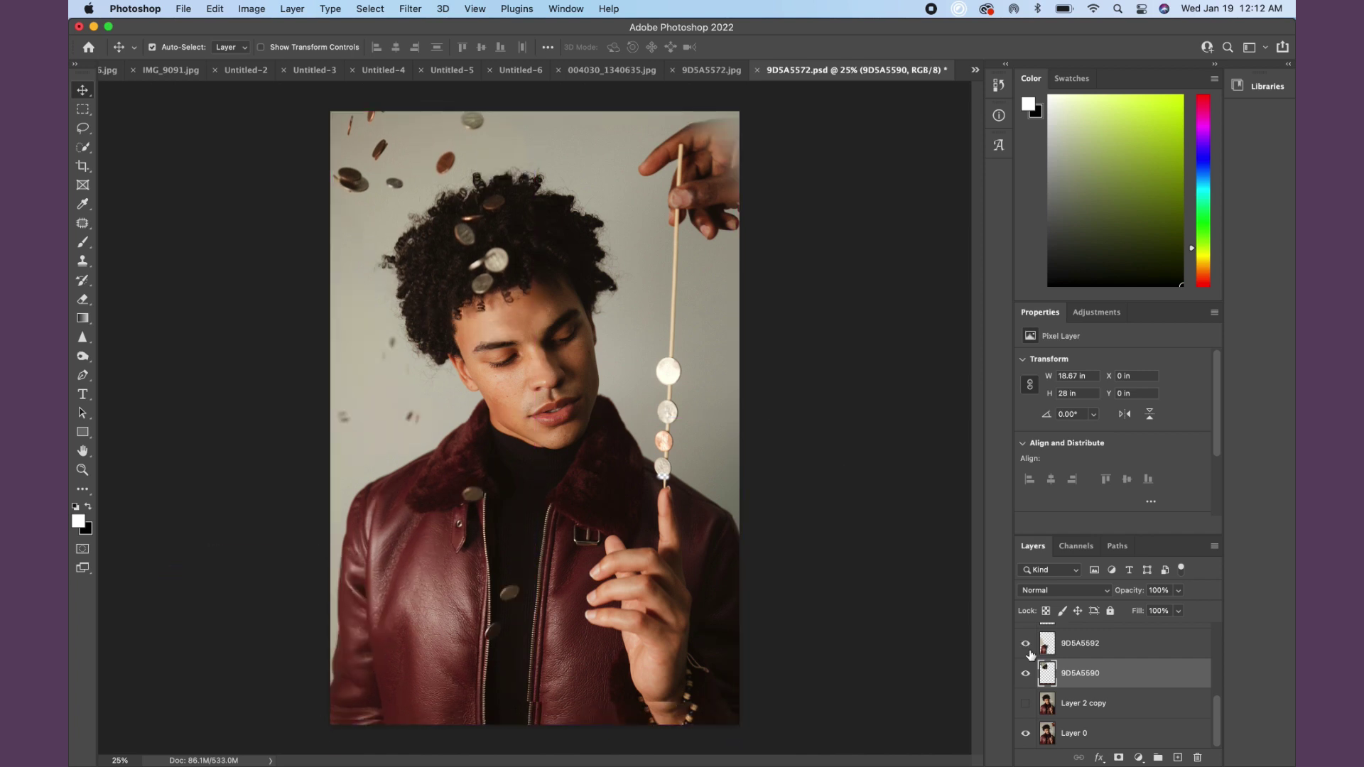
pyautogui.scroll(2, 1030, 652)
pyautogui.scroll(2, 1026, 675)
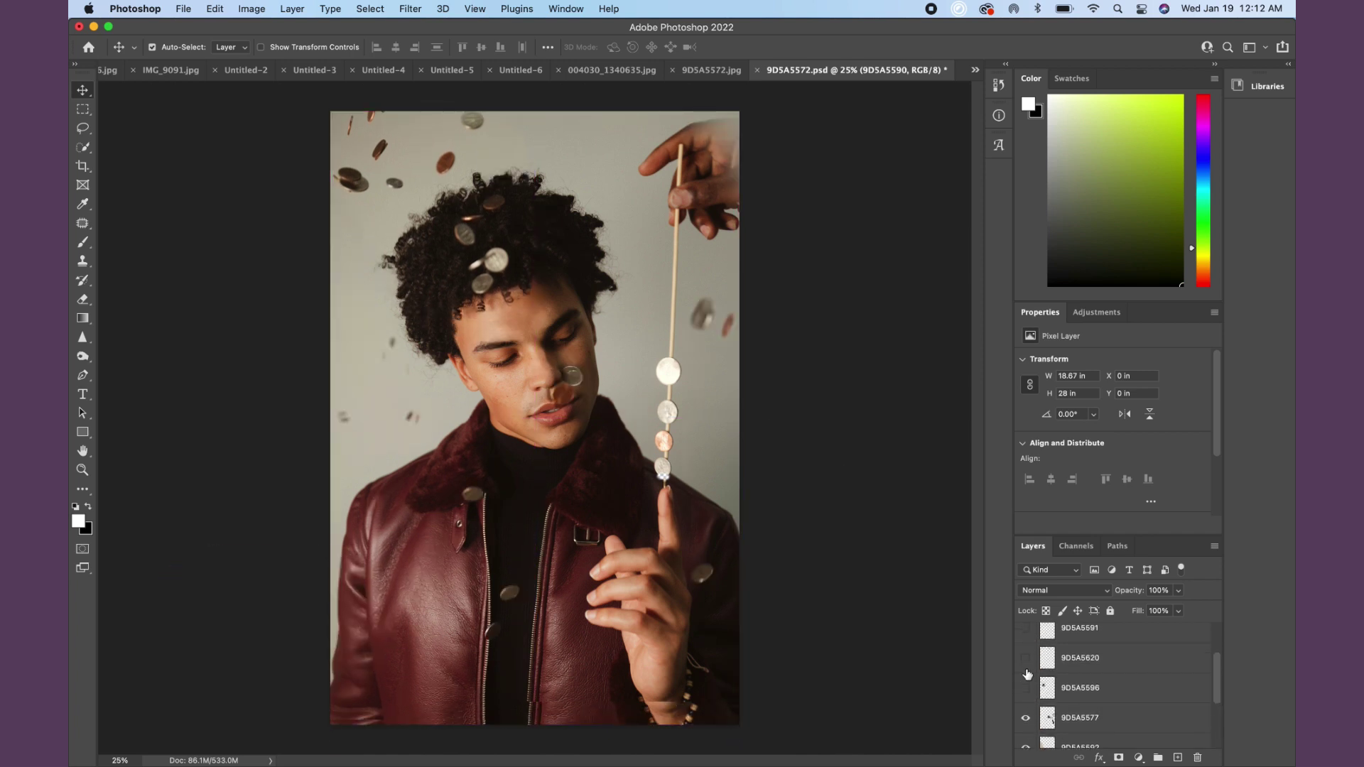
pyautogui.click(1026, 687)
pyautogui.click(1026, 659)
pyautogui.scroll(2, 1027, 671)
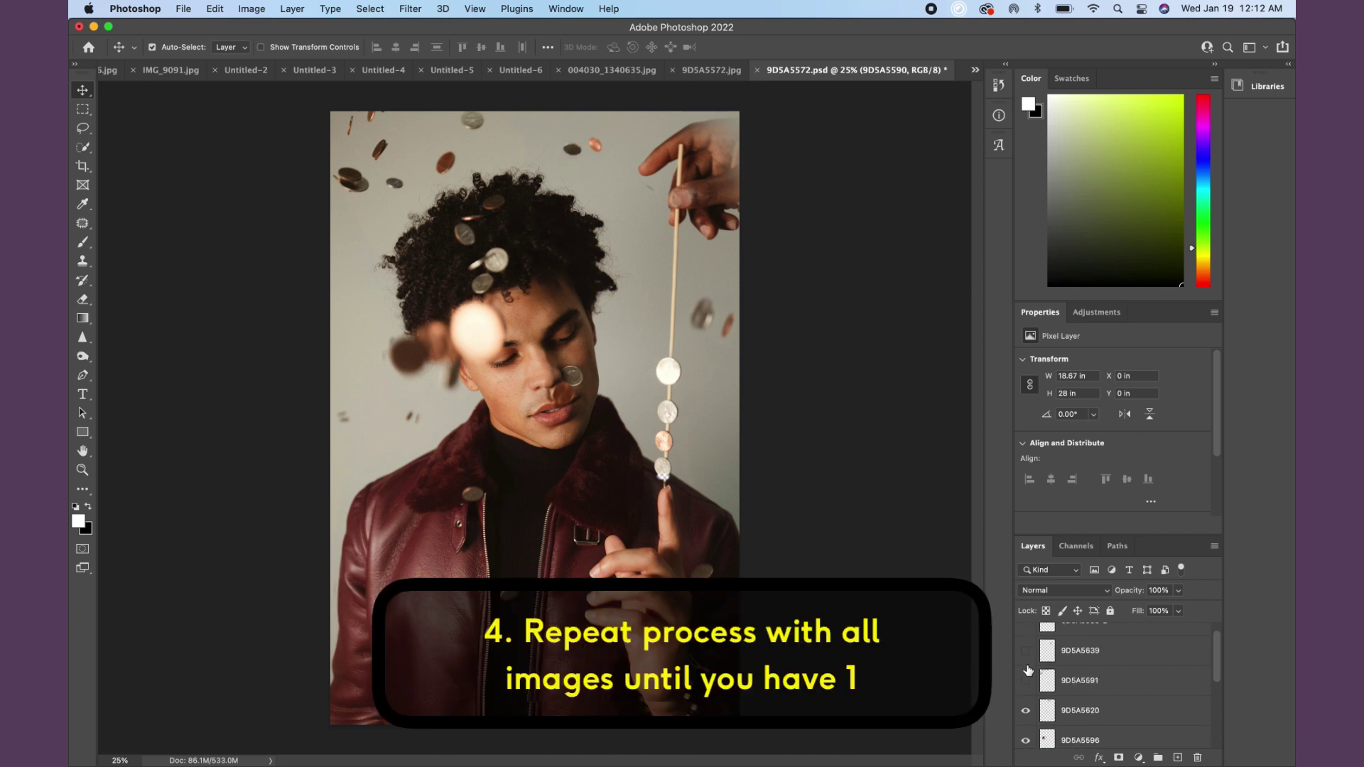
pyautogui.click(1026, 680)
pyautogui.click(1026, 651)
pyautogui.scroll(-3, 1027, 663)
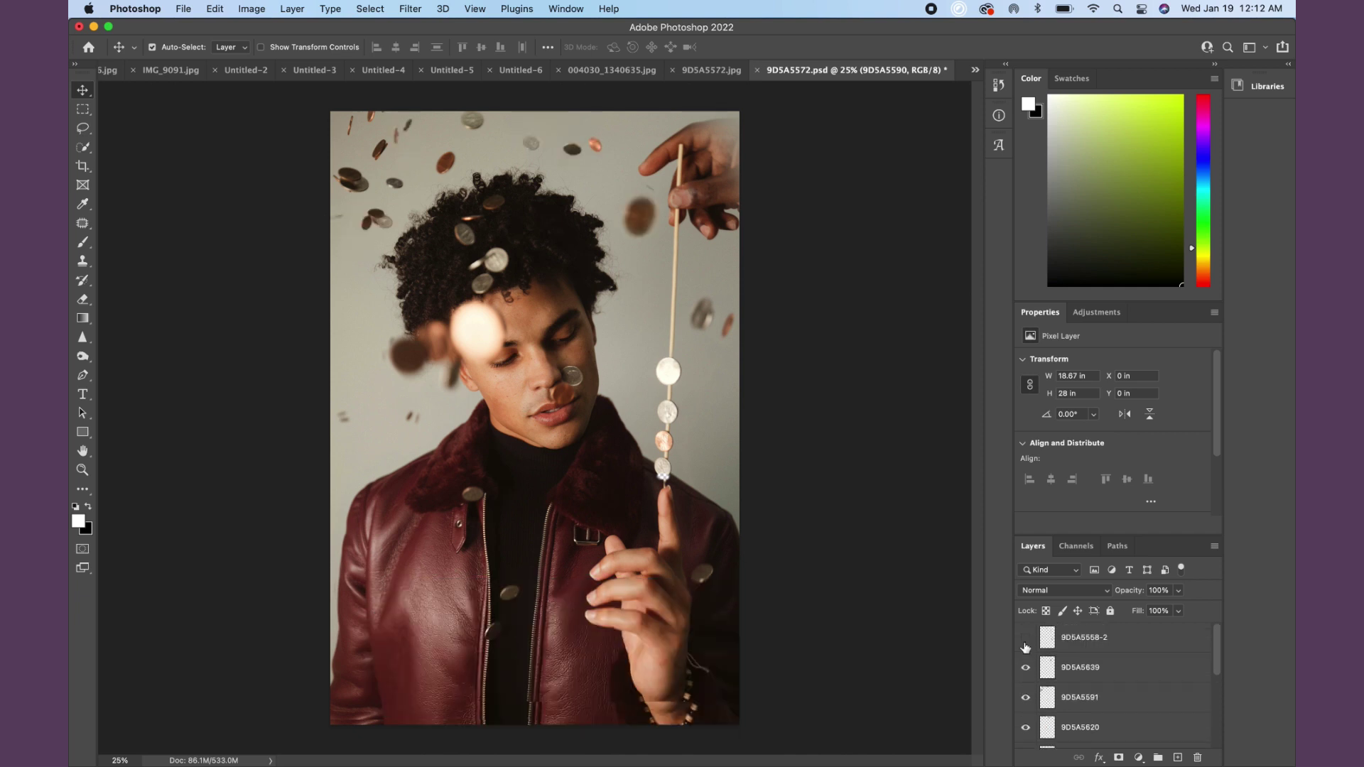
pyautogui.click(1025, 648)
pyautogui.scroll(-2, 1025, 699)
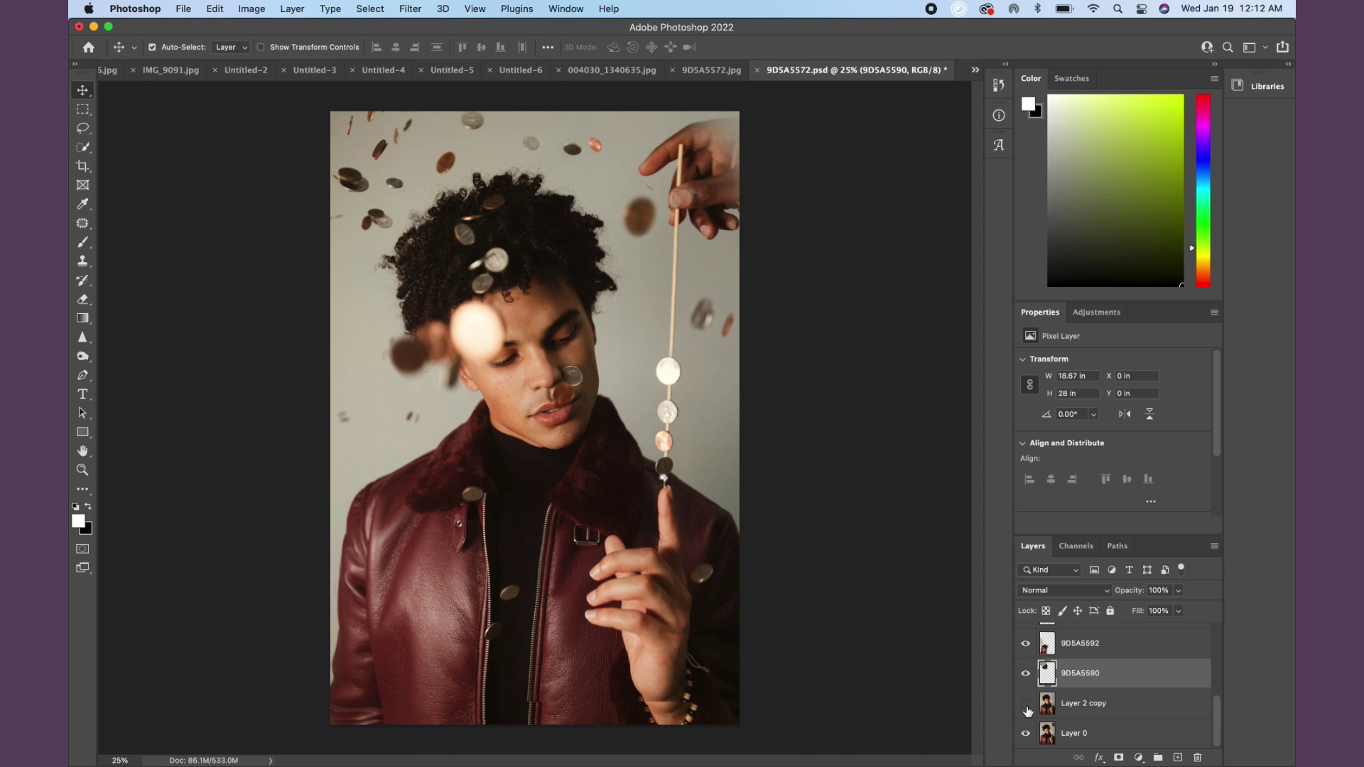
# - On Layer 0, clone sampled background over the wooden stick between the stacked coins
pyautogui.click(1028, 704)
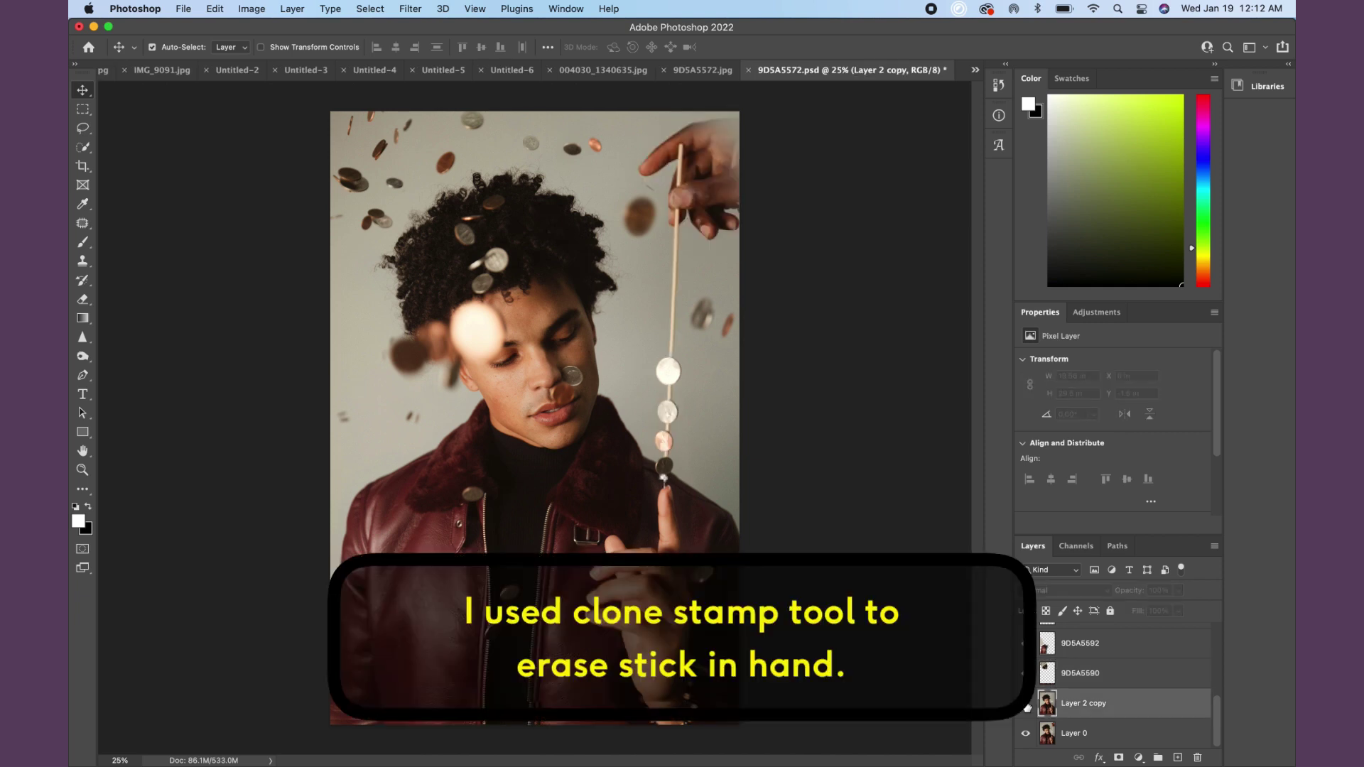
pyautogui.click(1075, 738)
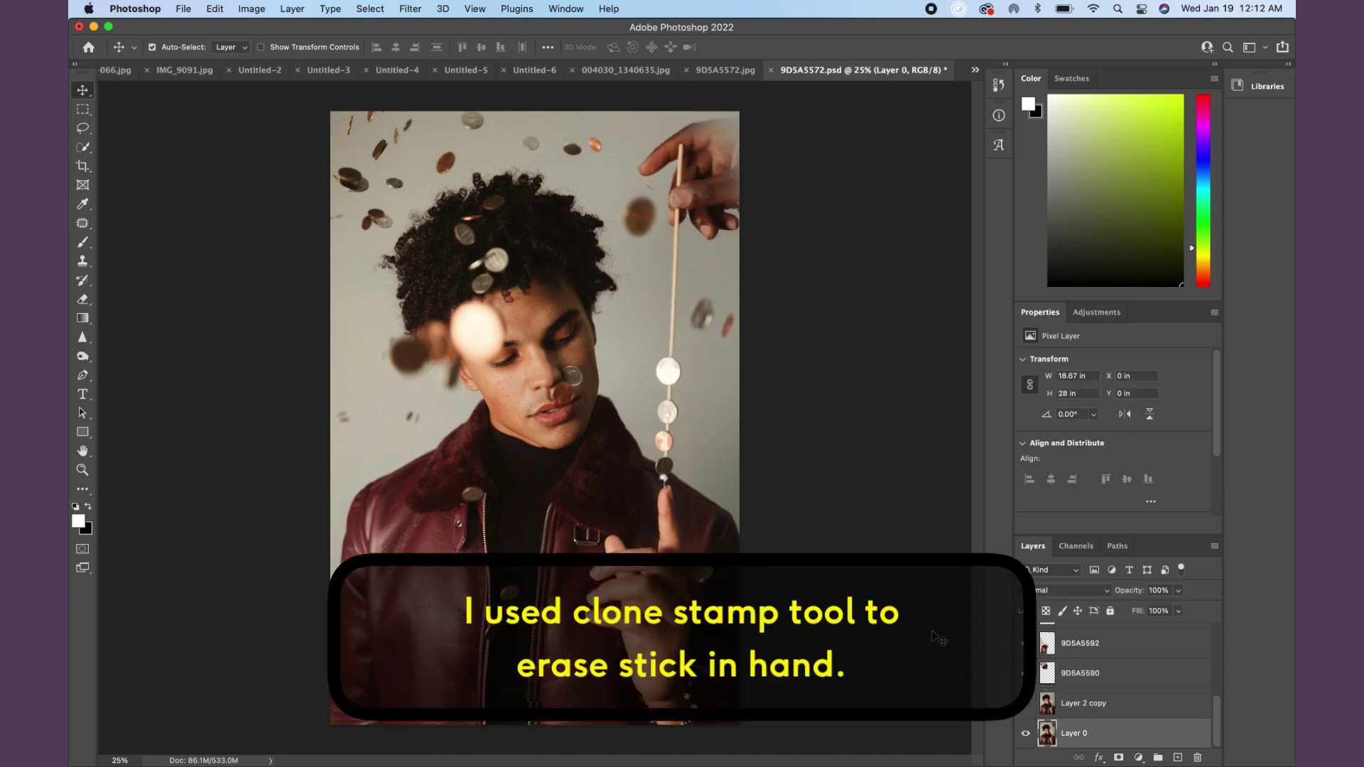
pyautogui.click(83, 261)
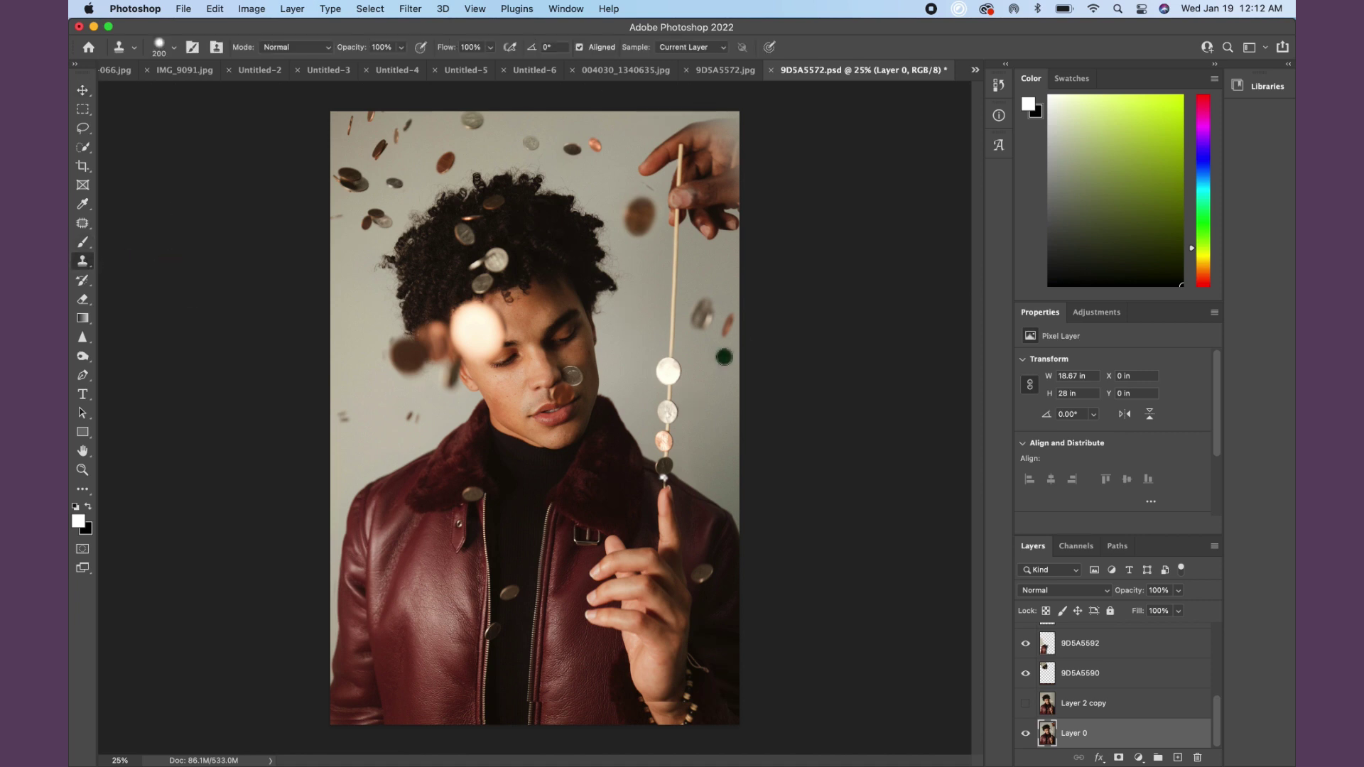
pyautogui.keyDown('alt'); pyautogui.click(650, 308); pyautogui.keyUp('alt')
pyautogui.moveTo(674, 245); pyautogui.dragTo(671, 310)
pyautogui.moveTo(670, 407); pyautogui.dragTo(671, 429)
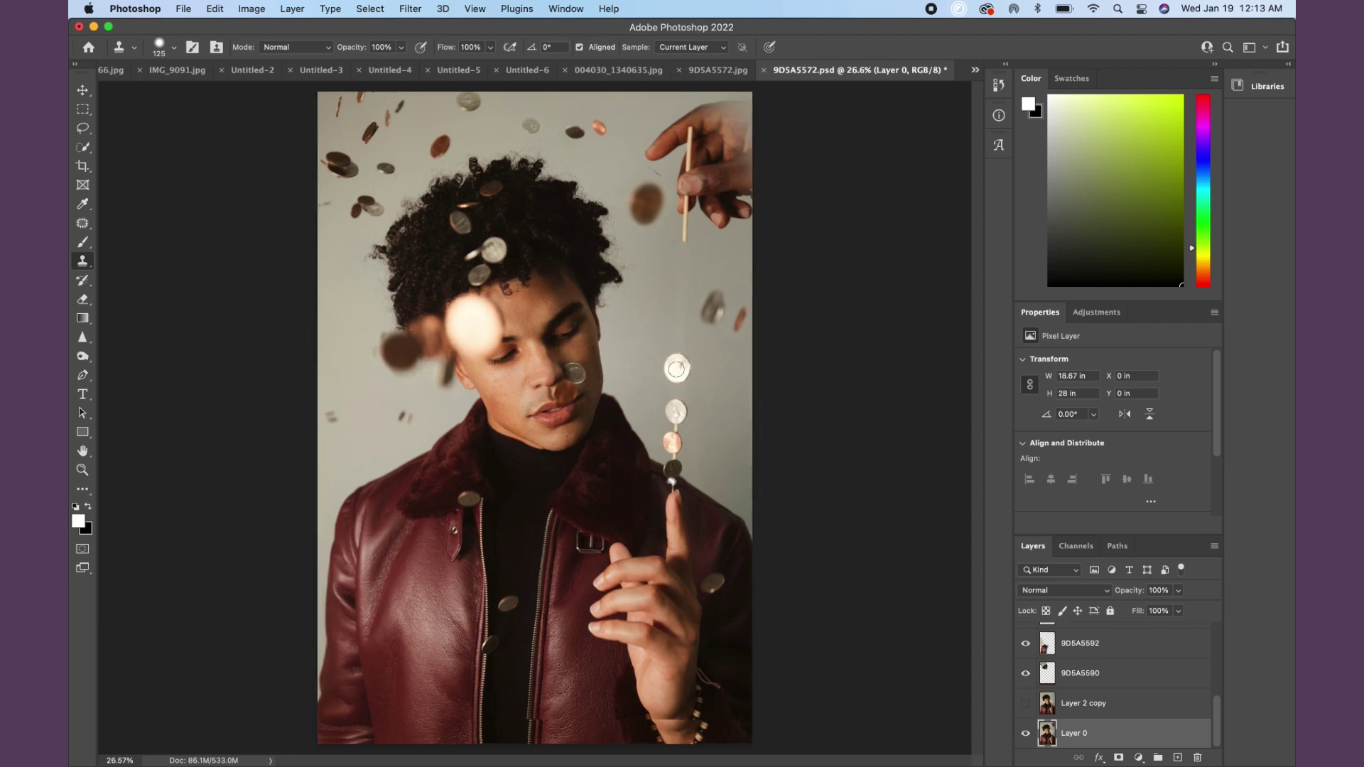
pyautogui.scroll(5, 673, 369)
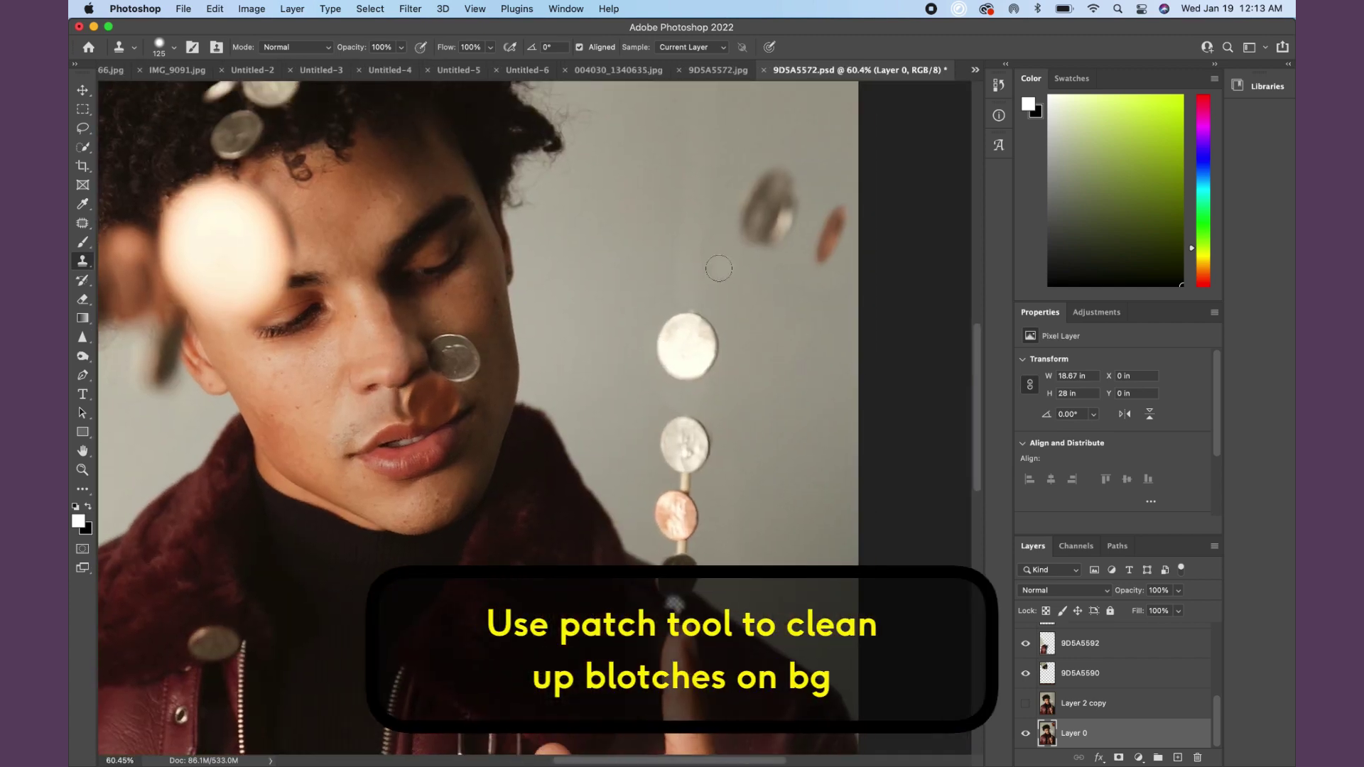
# - Patch a background blotch and the remaining stick tip with clean background, deselecting after each
pyautogui.click(82, 223)
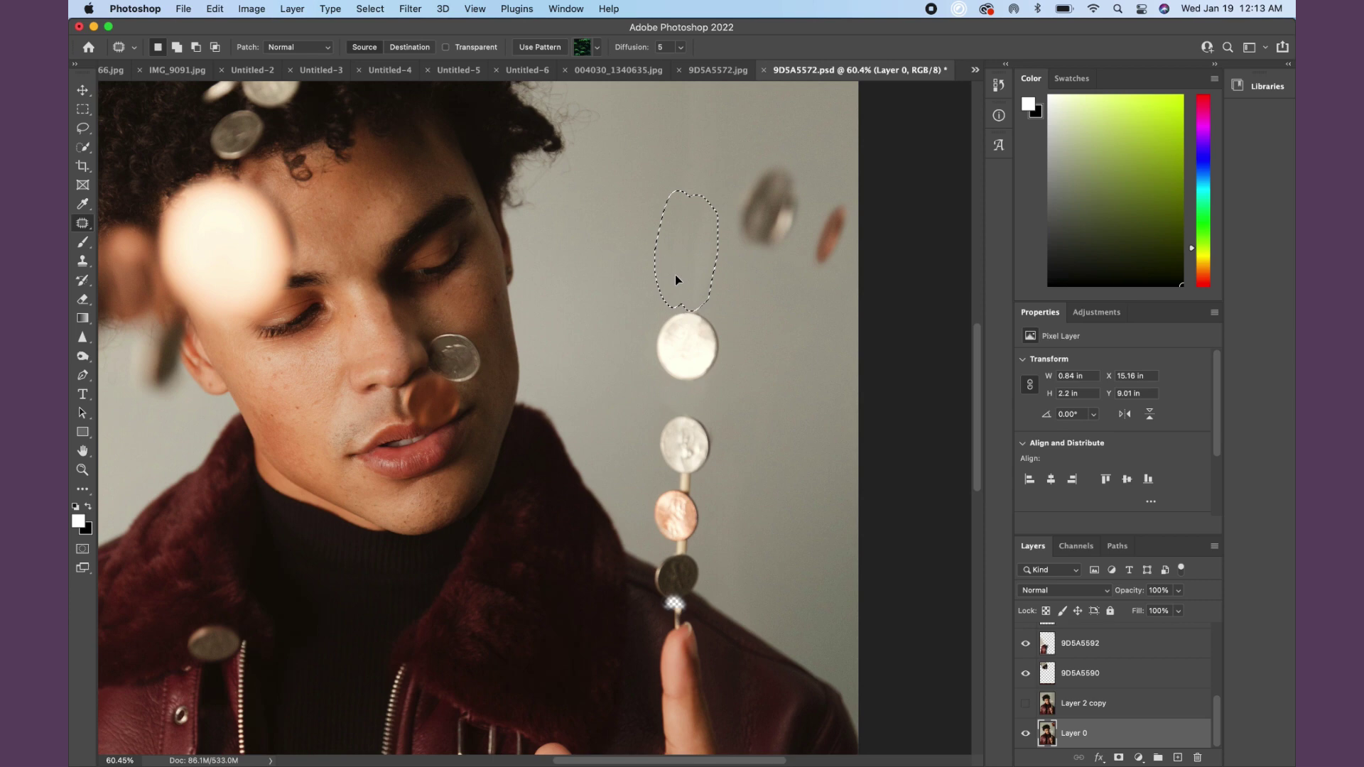
pyautogui.press('cmd+d')
pyautogui.scroll(3, 707, 270)
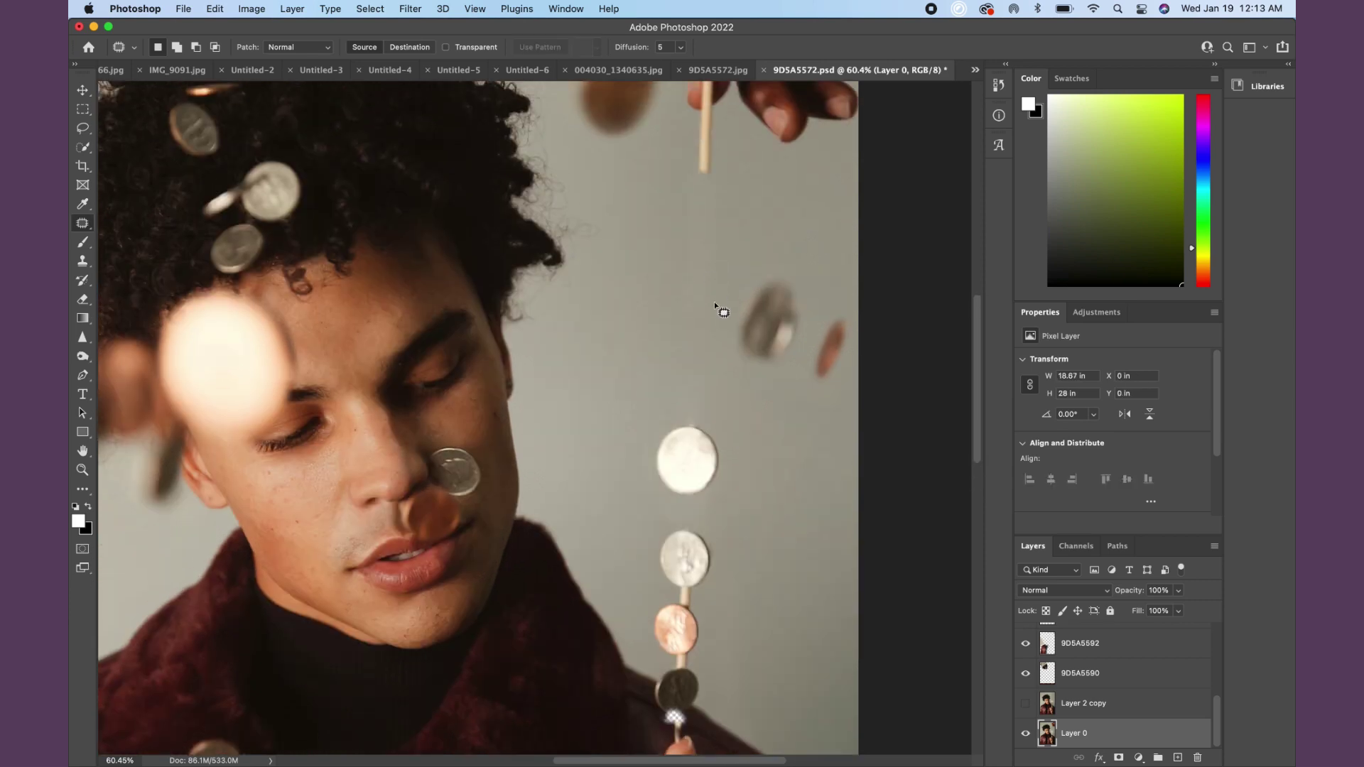
pyautogui.moveTo(706, 202)
pyautogui.mouseDown()
pyautogui.moveTo(696, 322)
pyautogui.moveTo(639, 292)
pyautogui.mouseUp()
pyautogui.press('super+d')
pyautogui.scroll(5, 643, 294)
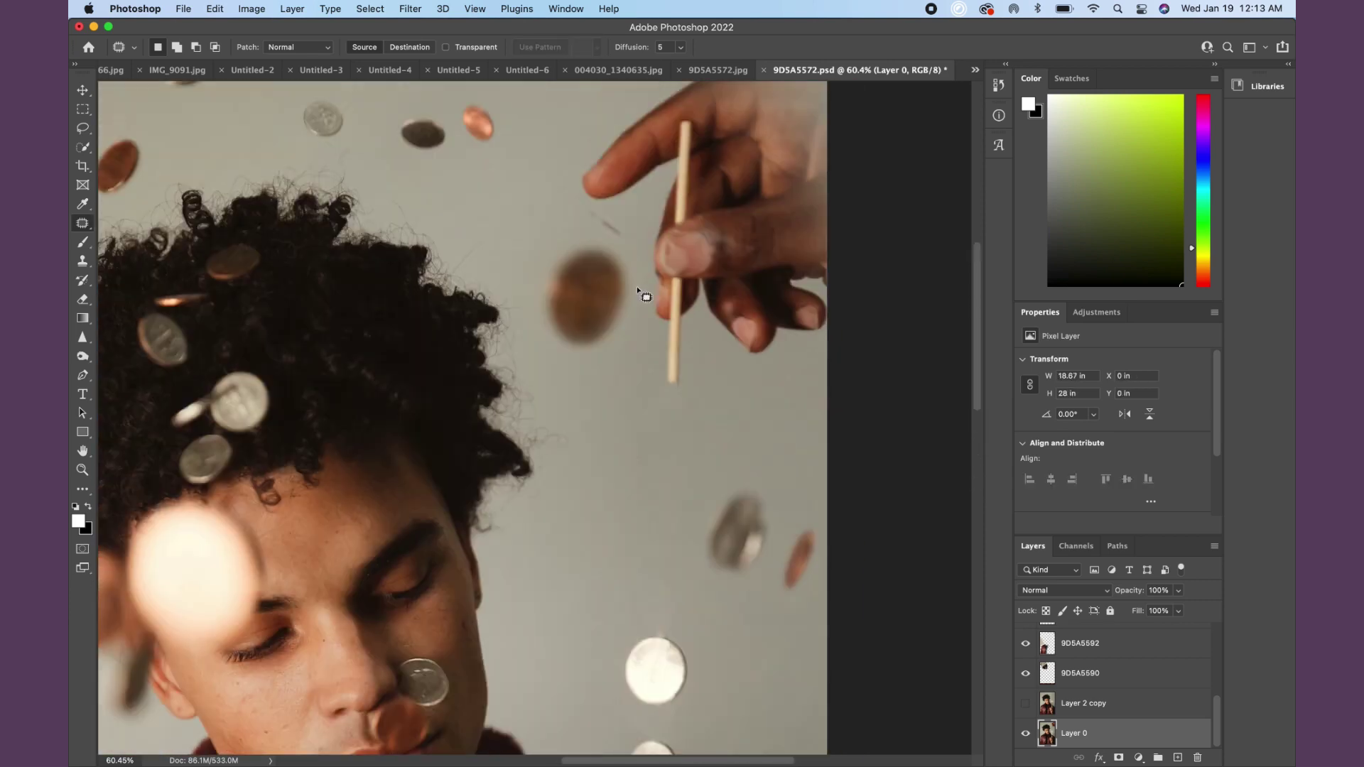
pyautogui.moveTo(688, 371)
pyautogui.mouseDown()
pyautogui.moveTo(684, 424)
pyautogui.moveTo(635, 483)
pyautogui.mouseUp()
pyautogui.press('super+d')
pyautogui.moveTo(687, 345)
pyautogui.mouseDown()
pyautogui.moveTo(654, 381)
pyautogui.moveTo(684, 359)
pyautogui.moveTo(663, 446)
pyautogui.mouseUp()
pyautogui.press('super+d')
pyautogui.scroll(-10, 660, 398)
# - Turn Layer 2 copy's visibility back on over the cleaned composite
pyautogui.press('s')
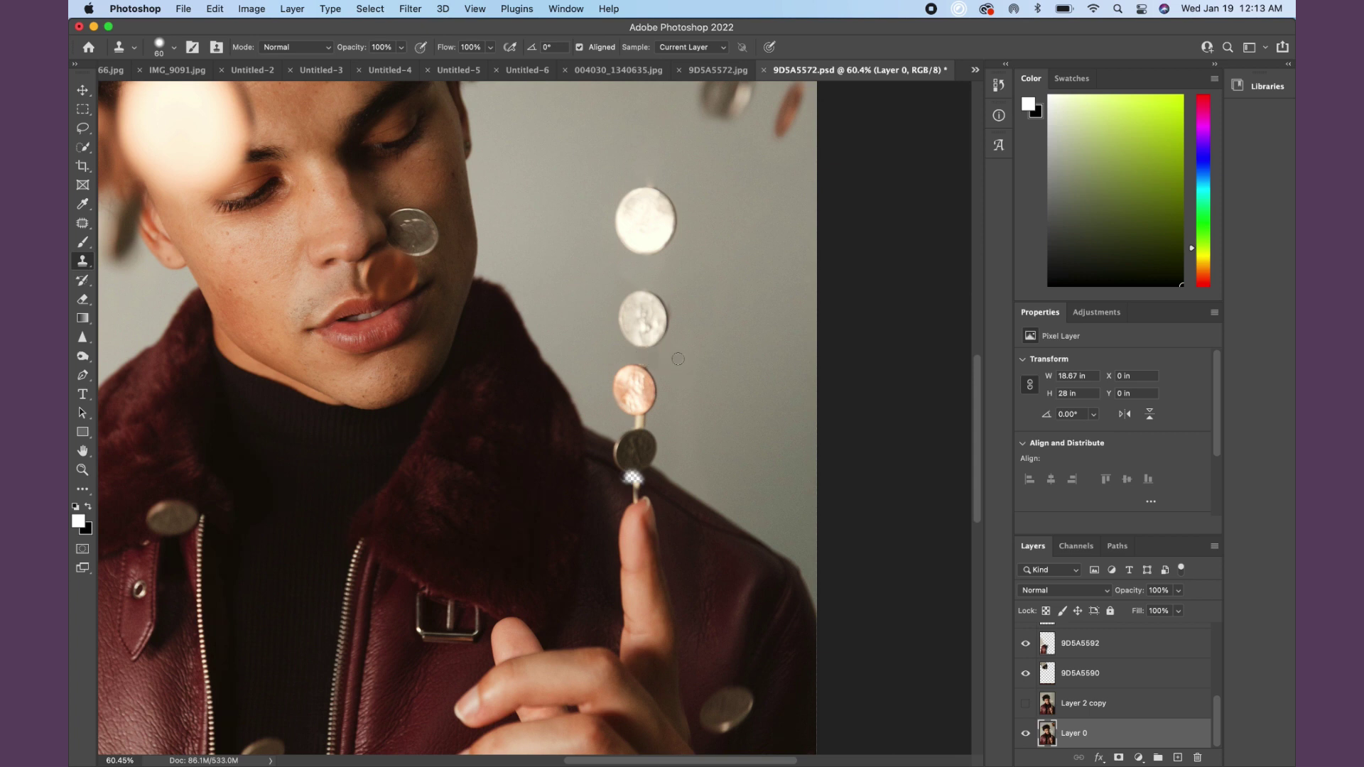
pyautogui.click(1025, 704)
pyautogui.scroll(-5, 800, 474)
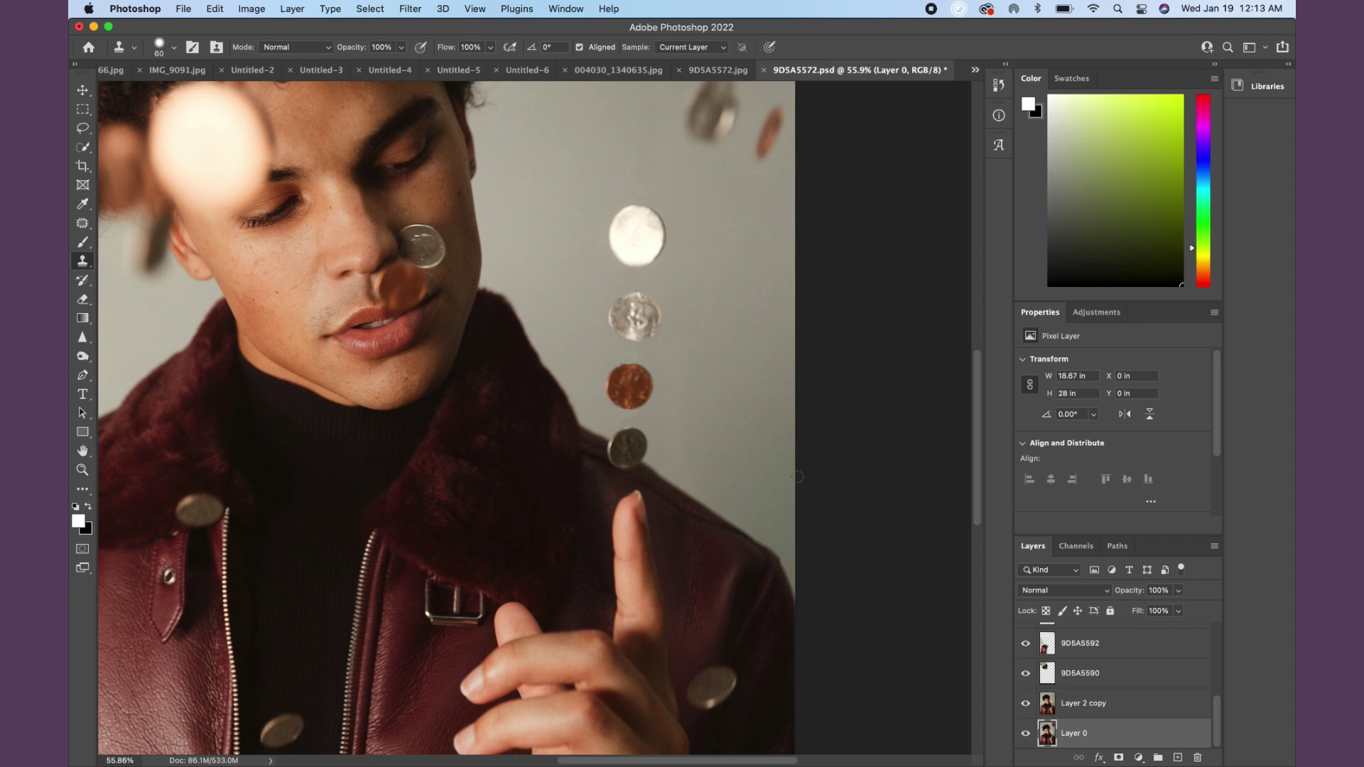
pyautogui.press('v')
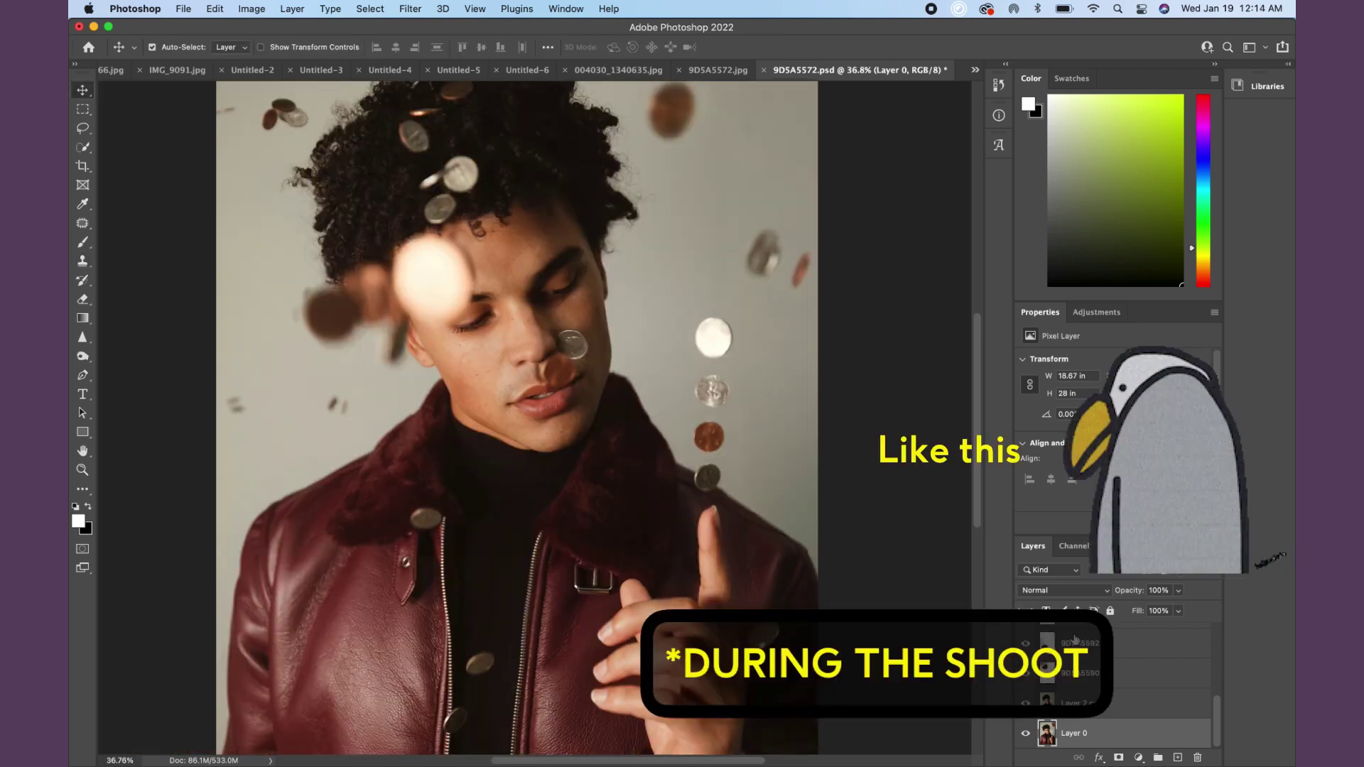
pyautogui.scroll(5, 1078, 639)
pyautogui.scroll(1, 1077, 638)
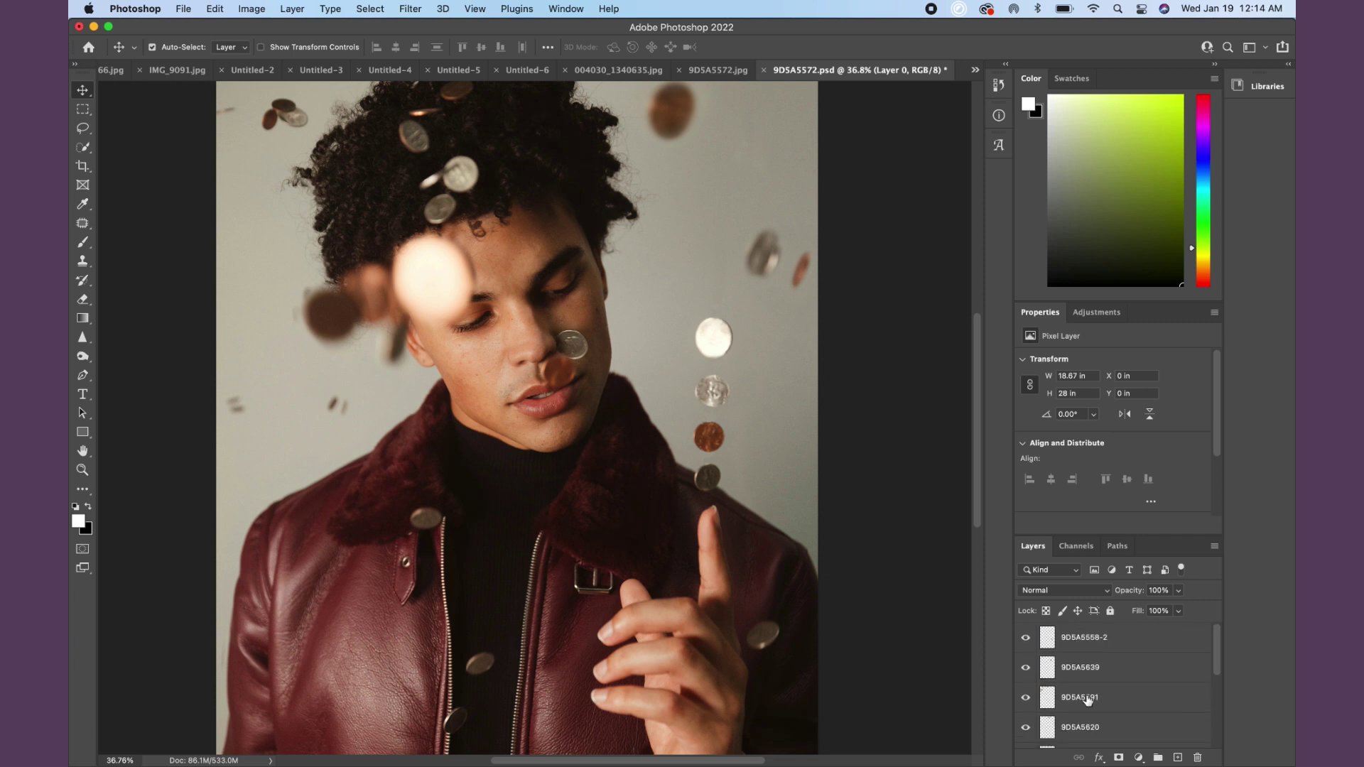
pyautogui.scroll(-3, 652, 486)
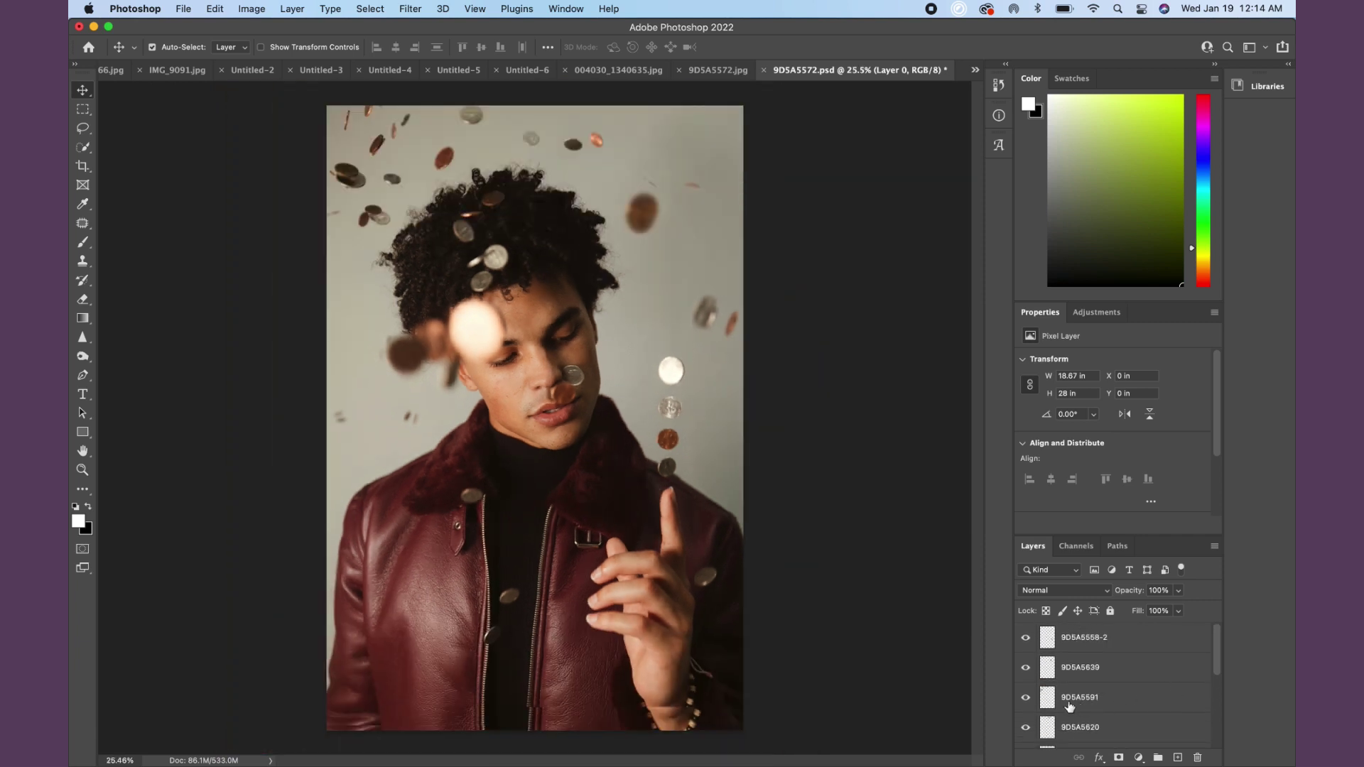
pyautogui.click(1026, 697)
pyautogui.click(1026, 667)
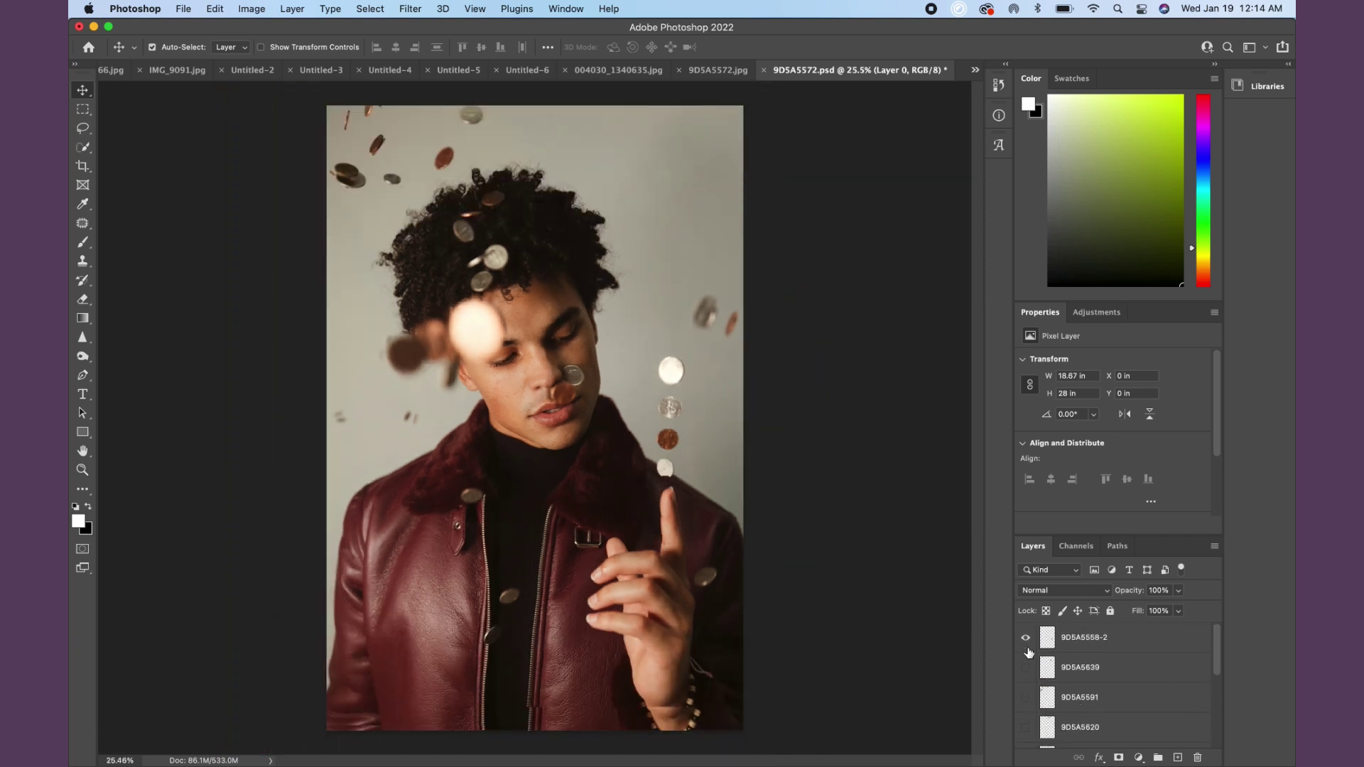
pyautogui.click(1026, 667)
pyautogui.click(1027, 679)
pyautogui.click(1026, 698)
pyautogui.click(1026, 675)
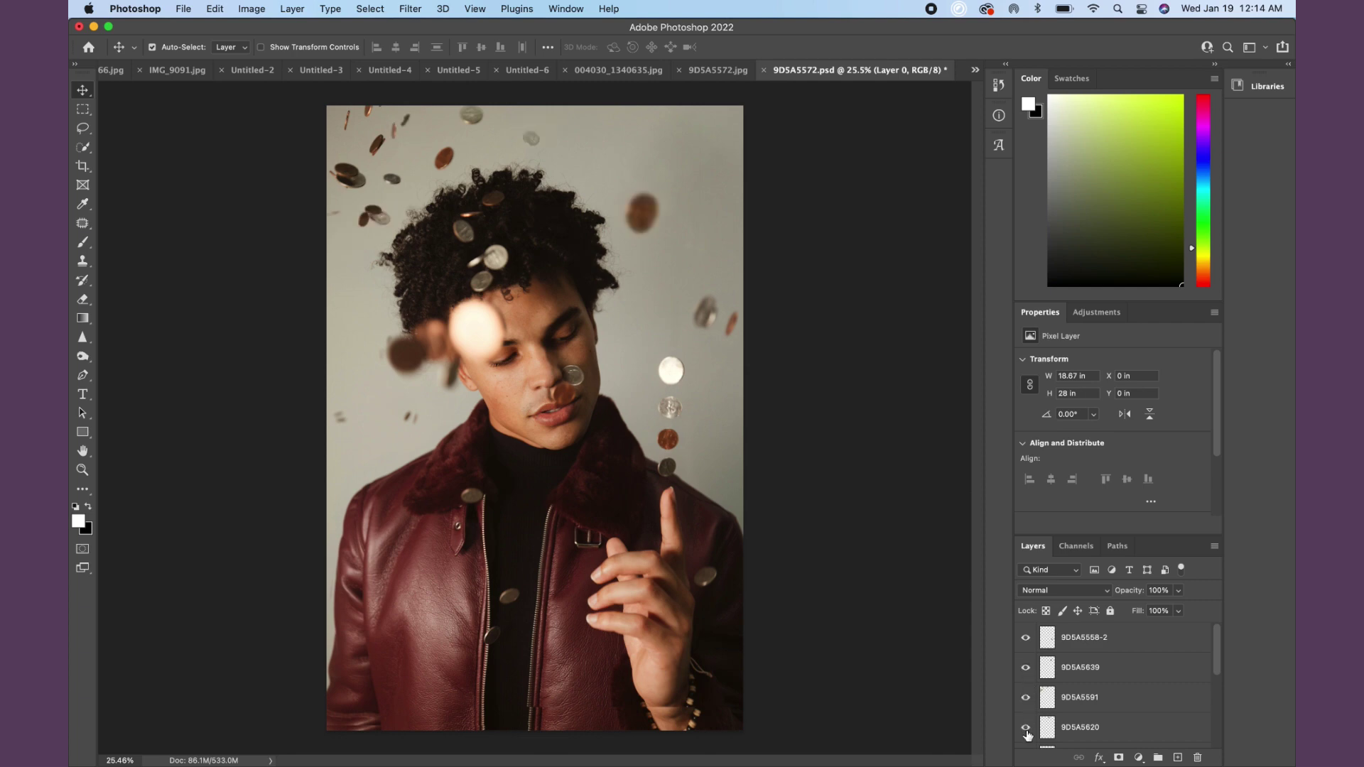
pyautogui.click(1026, 727)
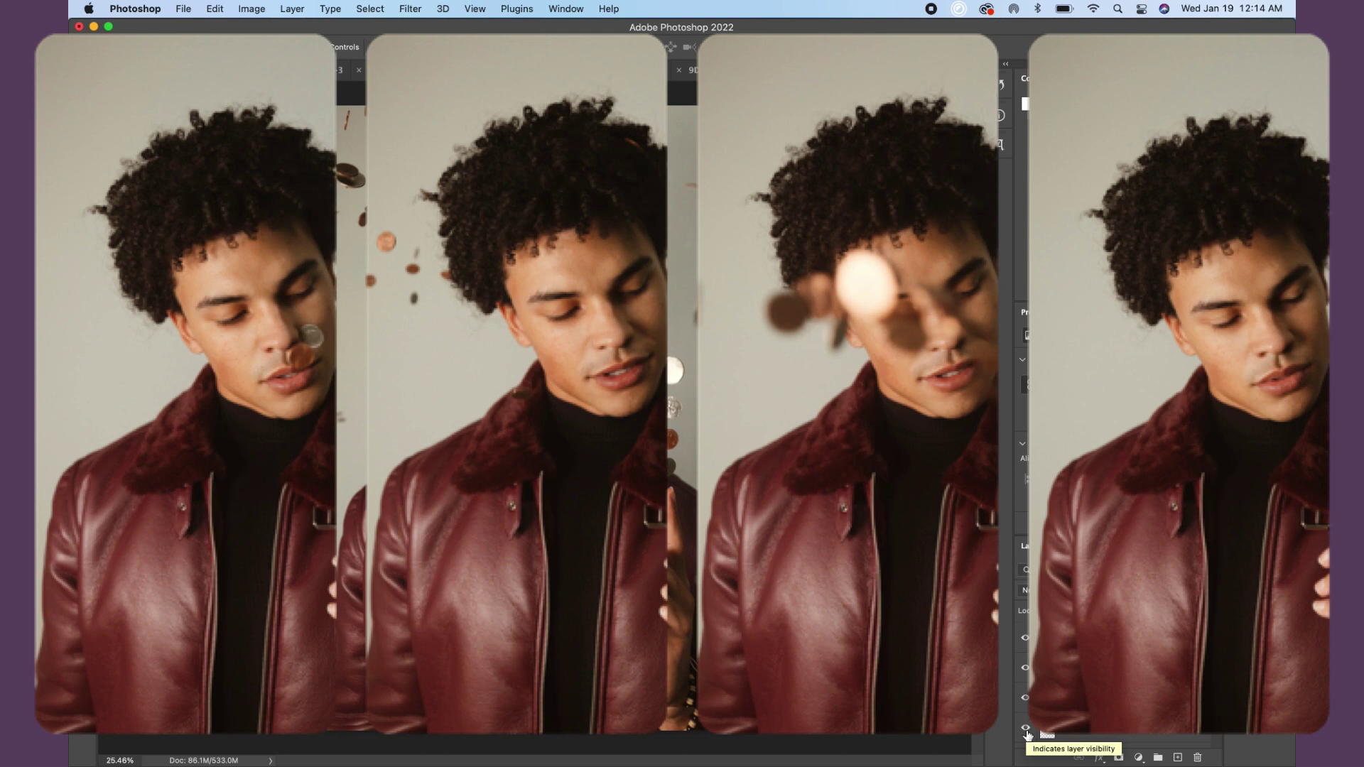
# - Select coin layer 9D5A5596 and drag it down and left to align with the portrait
pyautogui.scroll(-3, 1027, 711)
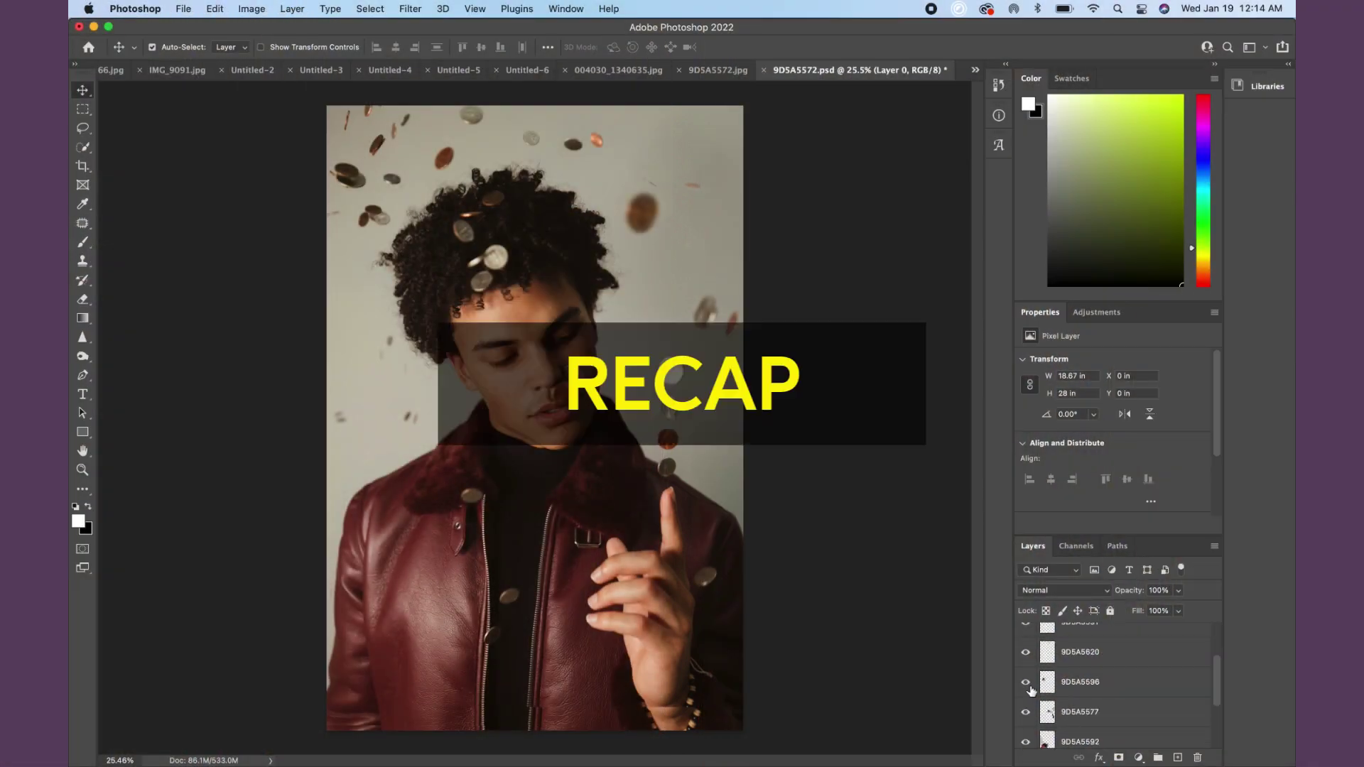
pyautogui.click(1079, 685)
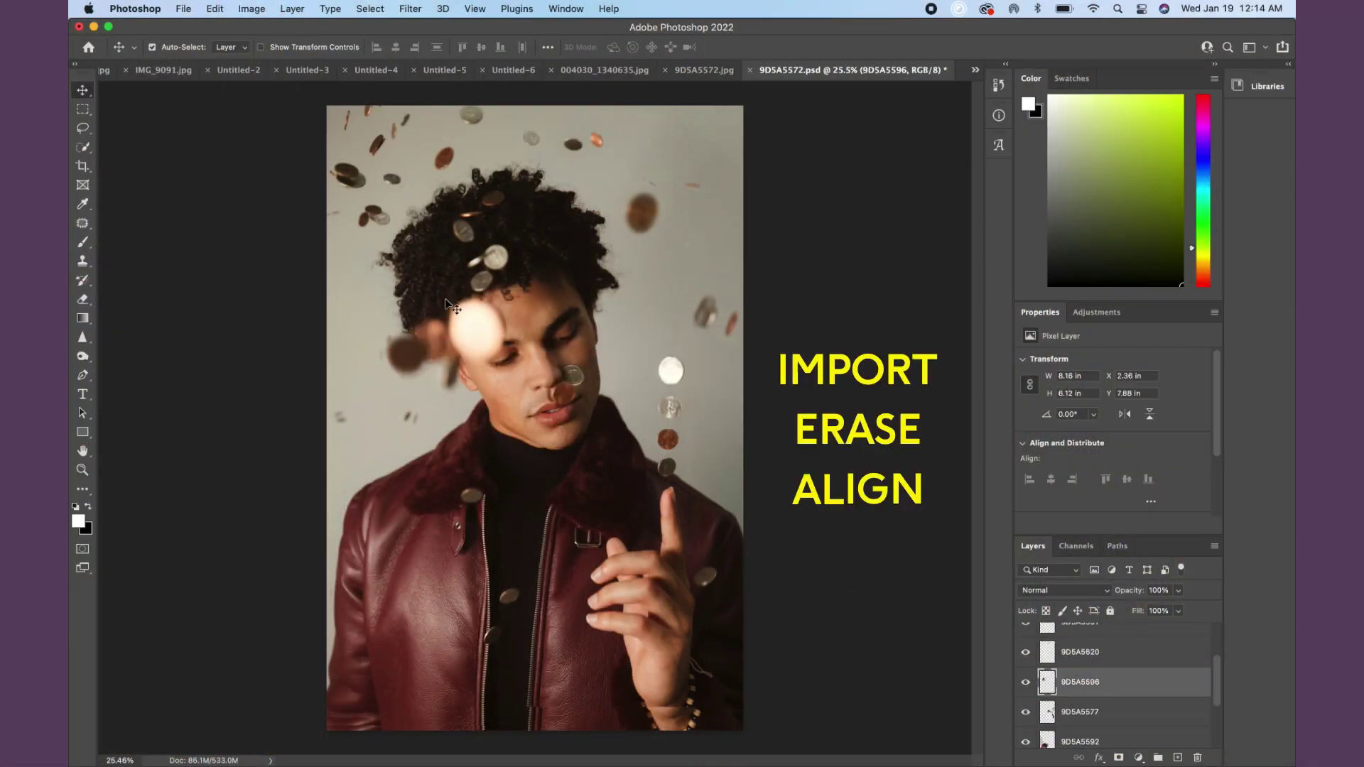
pyautogui.moveTo(445, 299)
pyautogui.mouseDown()
pyautogui.moveTo(572, 405)
pyautogui.moveTo(547, 327)
pyautogui.moveTo(470, 343)
pyautogui.moveTo(436, 330)
pyautogui.moveTo(441, 316)
pyautogui.mouseUp()
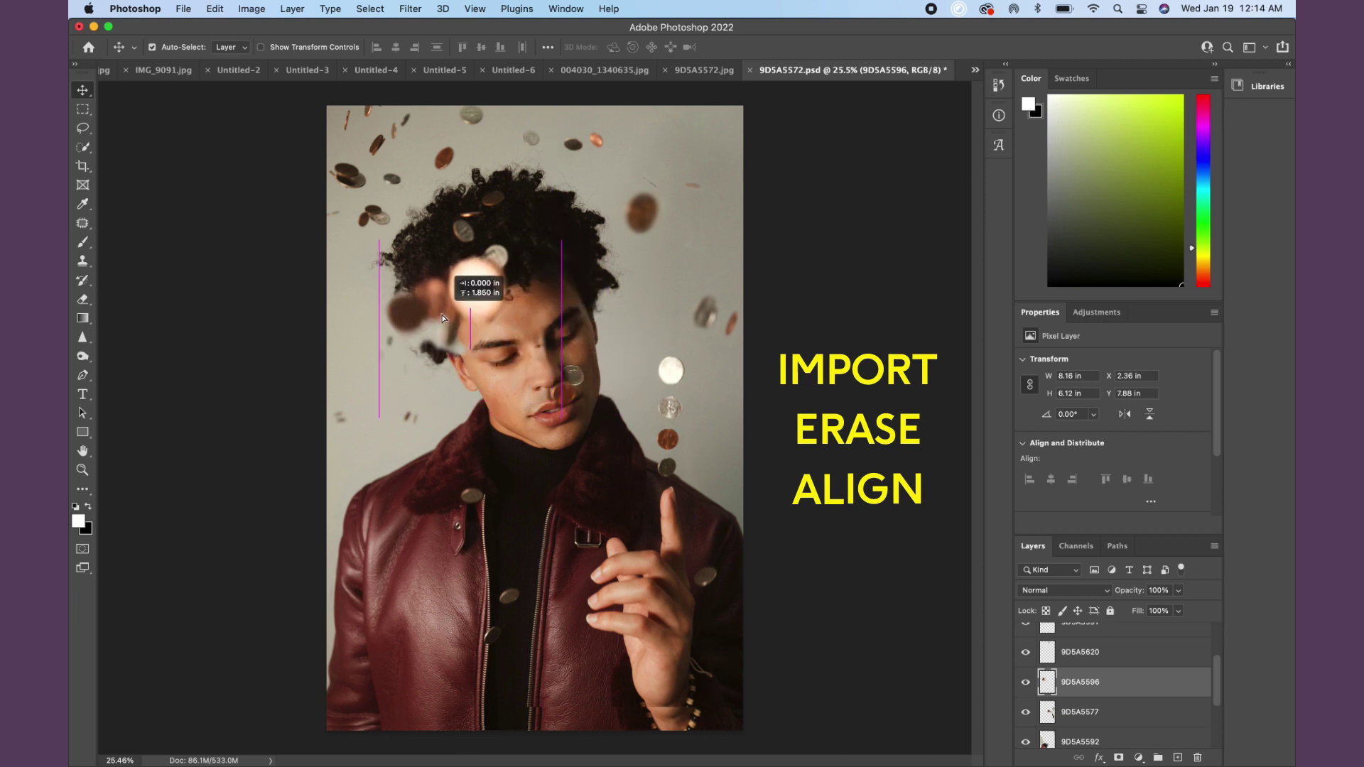
pyautogui.moveTo(443, 317); pyautogui.dragTo(428, 336)
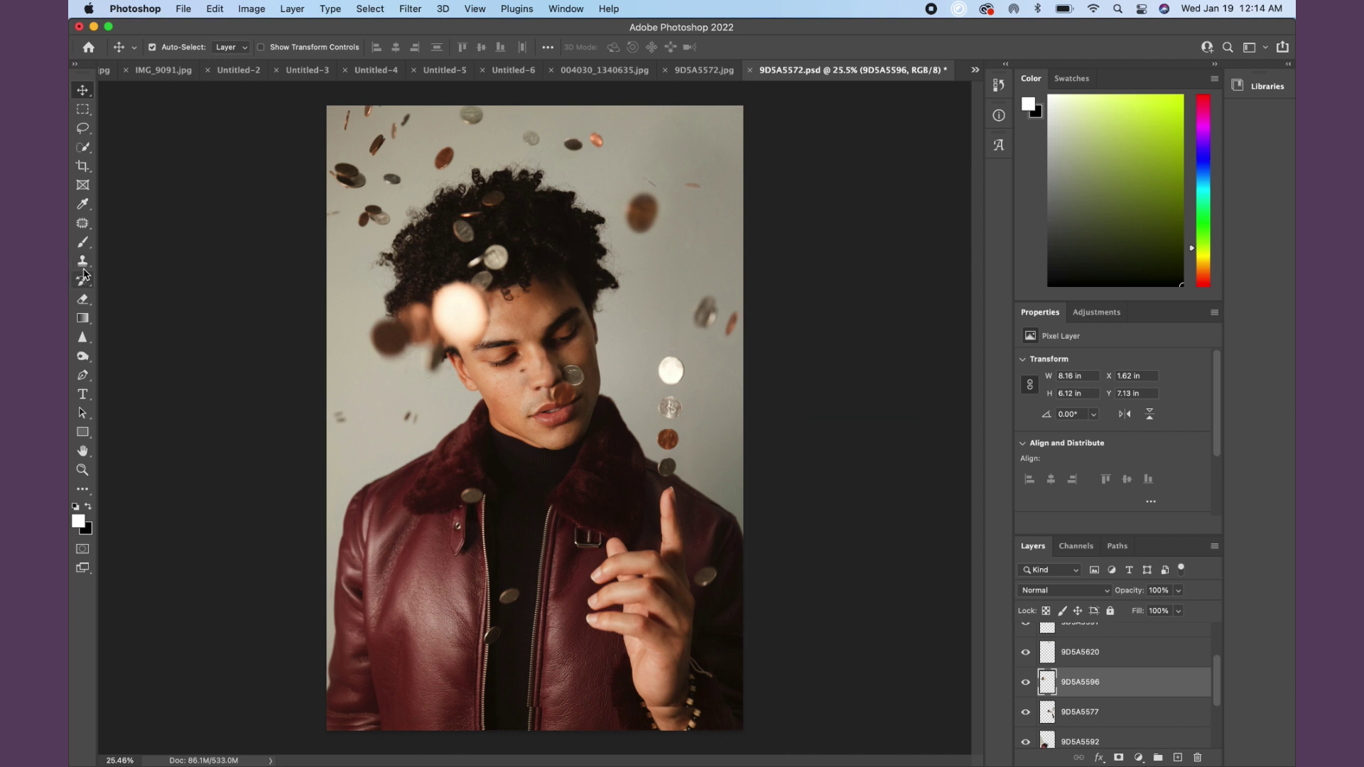
pyautogui.click(82, 299)
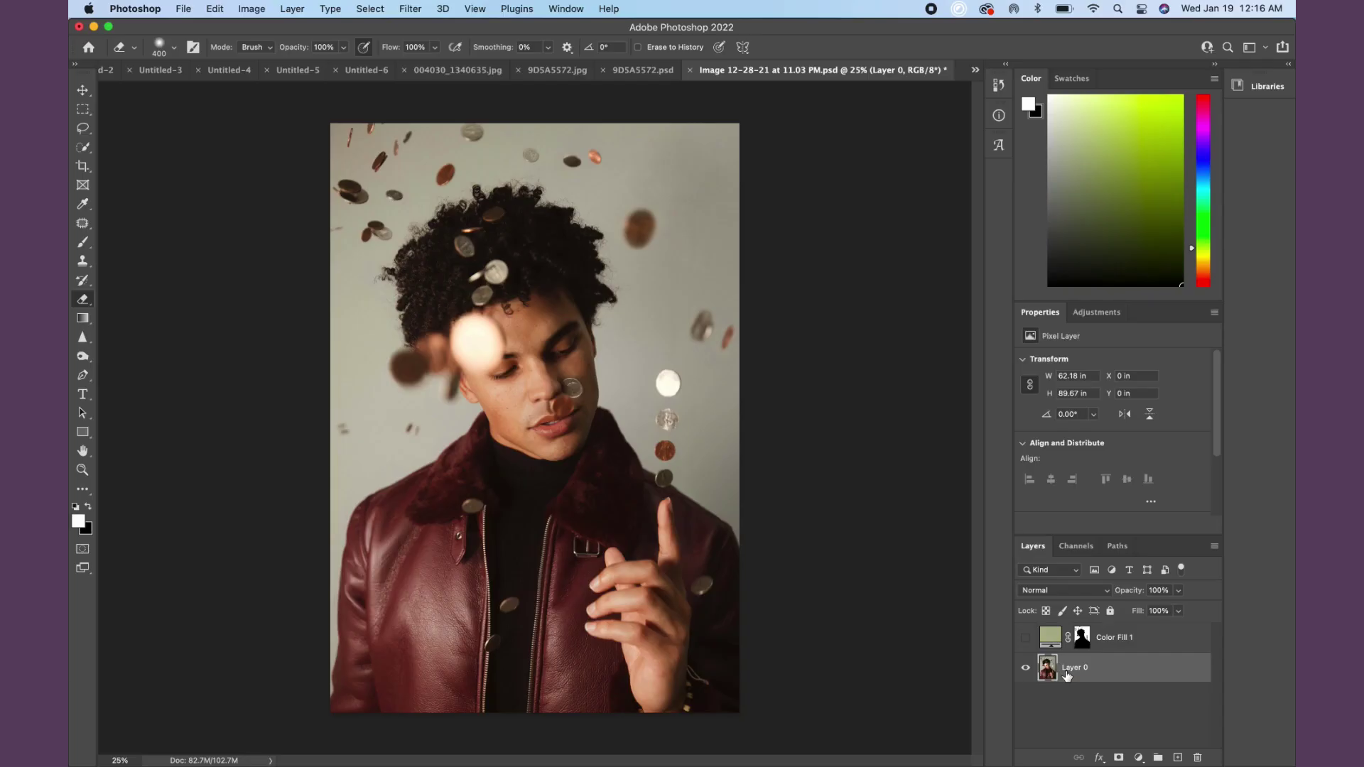
# - Use Select Subject on the man, then apply Select > Inverse to select the backdrop
pyautogui.click(77, 149)
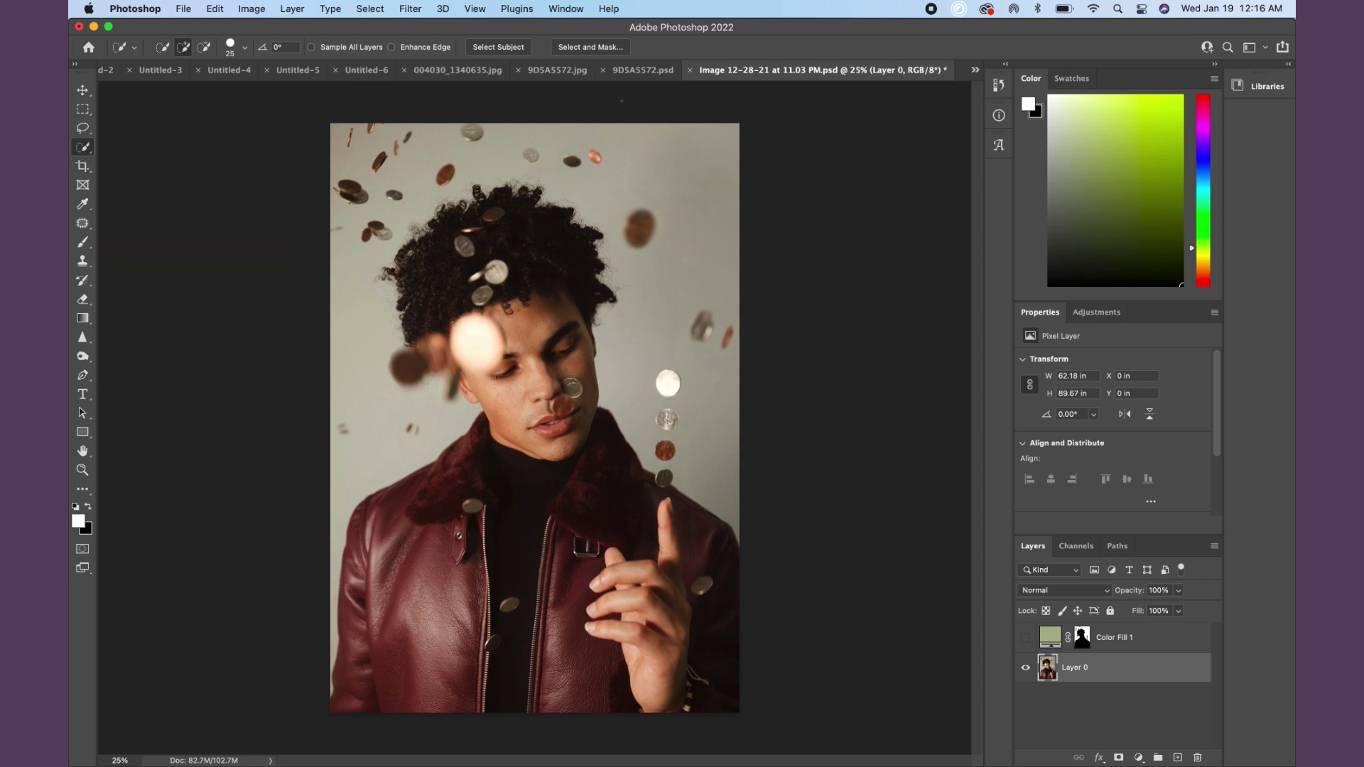
pyautogui.click(518, 47)
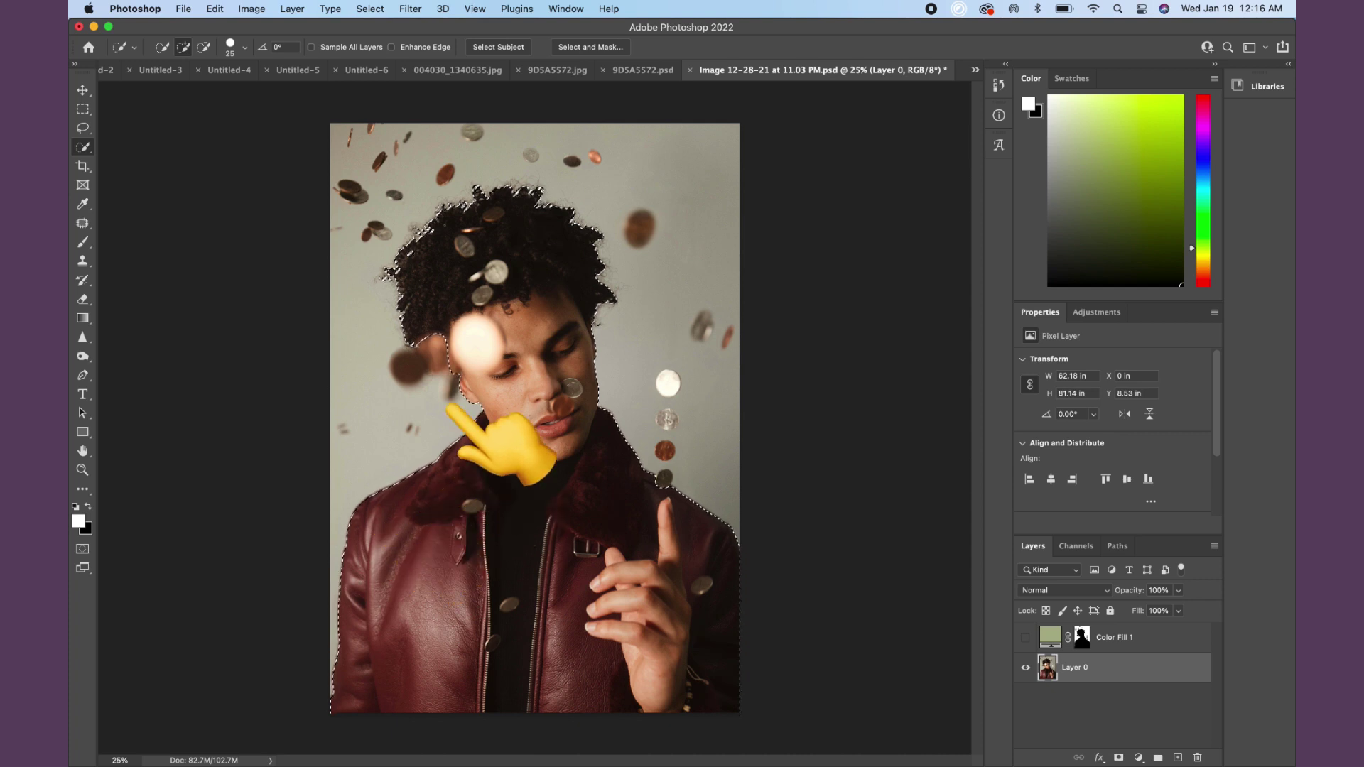
pyautogui.click(380, 7)
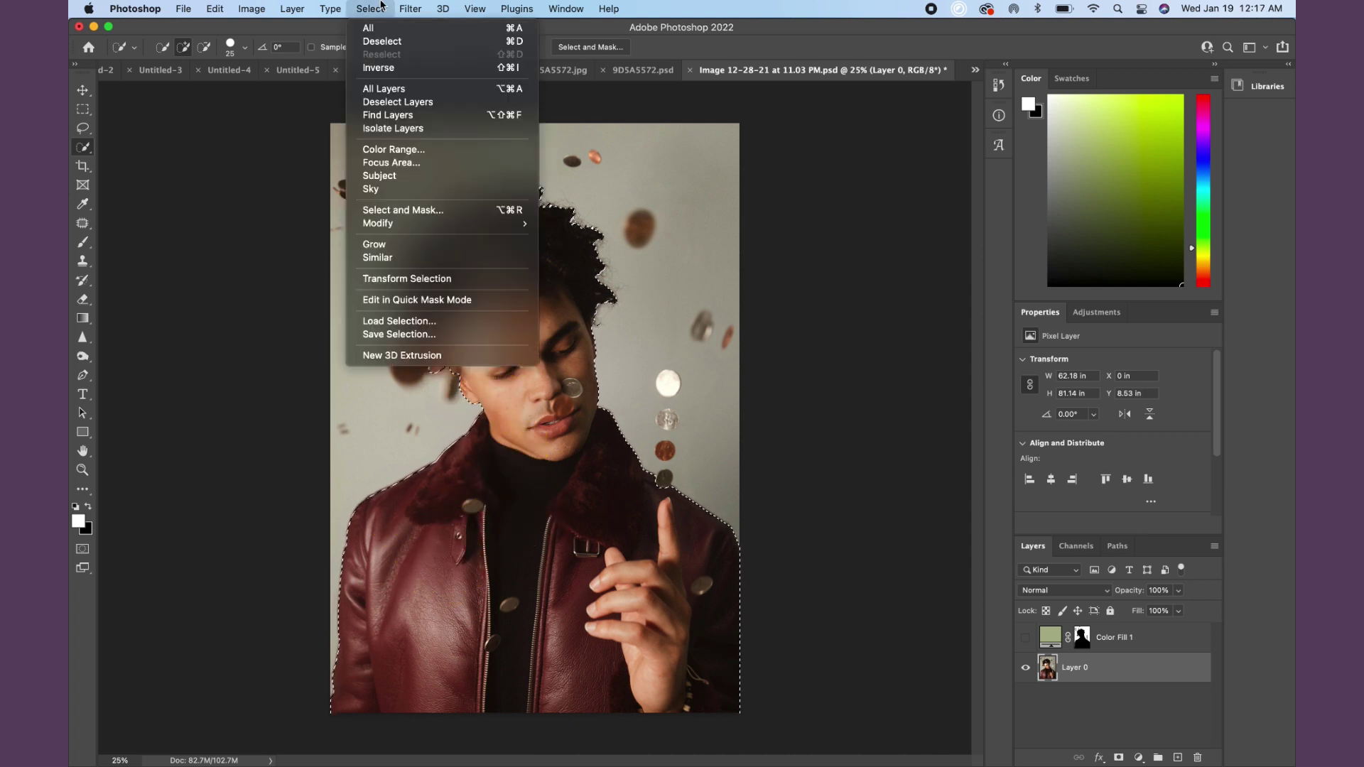
pyautogui.click(406, 67)
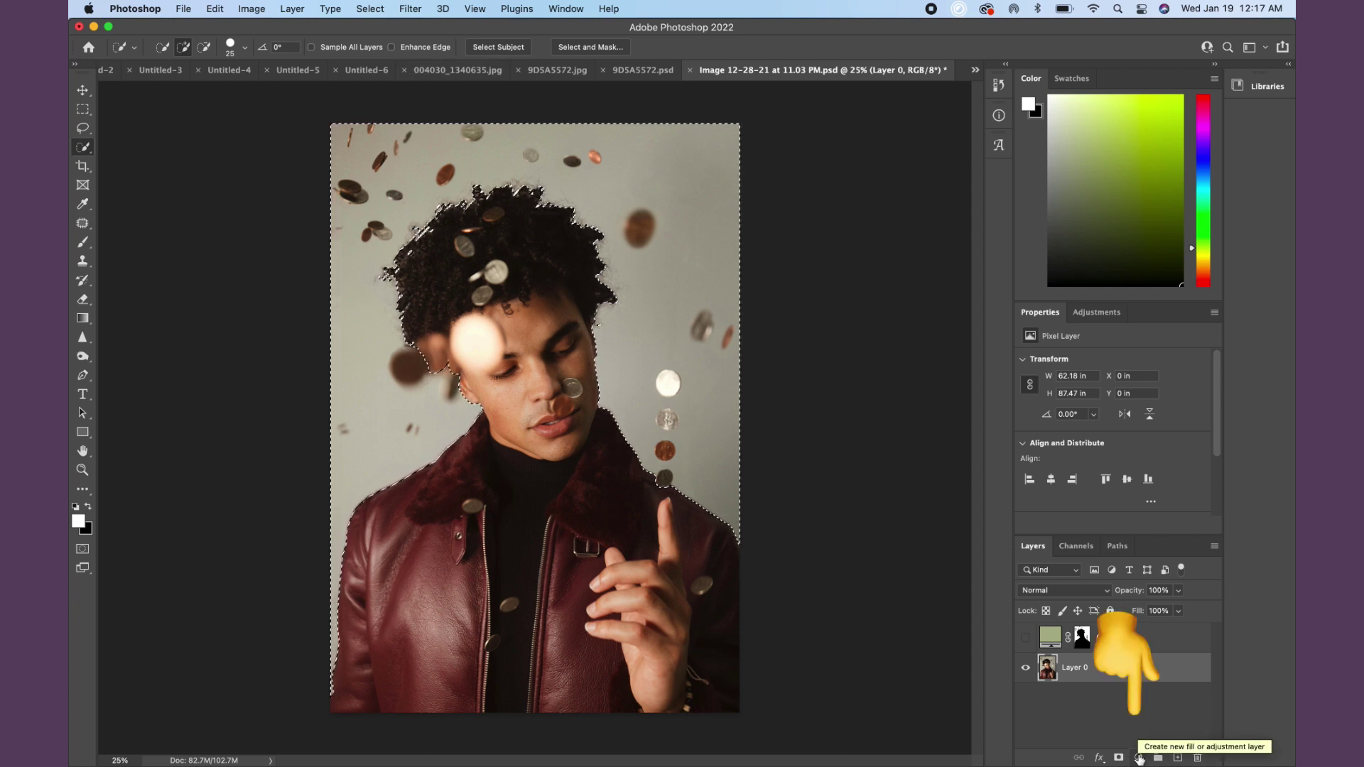
# - Add a Solid Color fill layer in dusty pink #d89aa9, masked to the backdrop selection
pyautogui.click(1139, 758)
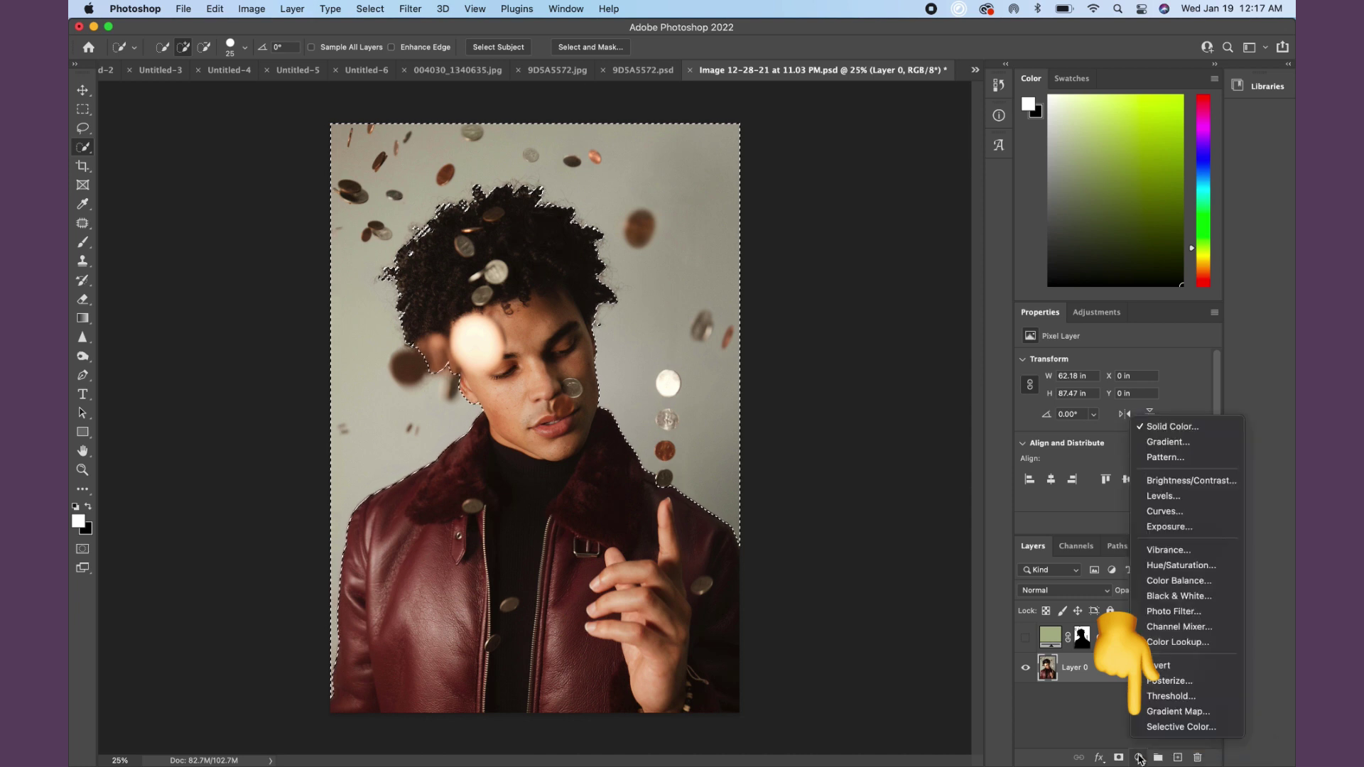
pyautogui.click(1172, 427)
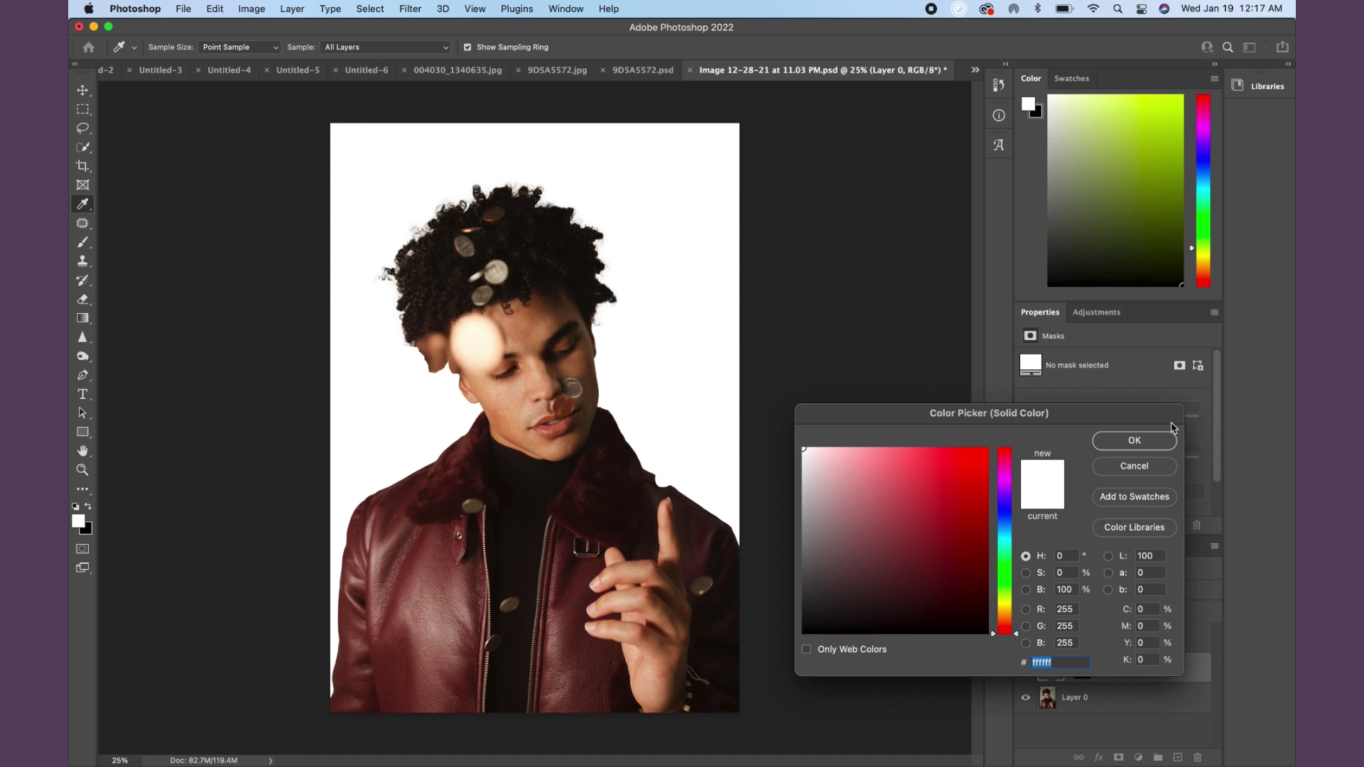
pyautogui.moveTo(870, 479)
pyautogui.mouseDown()
pyautogui.moveTo(846, 464)
pyautogui.moveTo(883, 487)
pyautogui.moveTo(846, 453)
pyautogui.mouseUp()
pyautogui.click(653, 524)
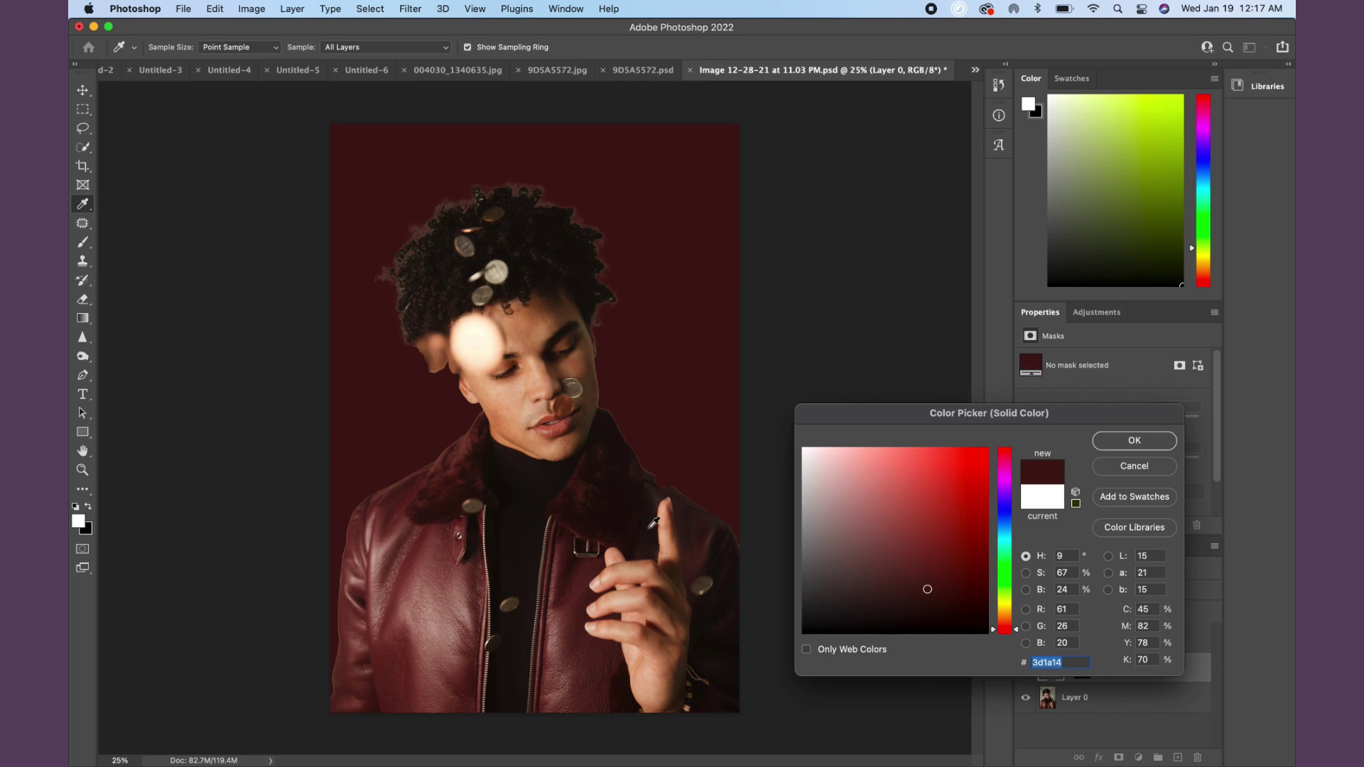
pyautogui.click(1042, 501)
pyautogui.click(860, 466)
pyautogui.moveTo(1006, 490); pyautogui.dragTo(1006, 458)
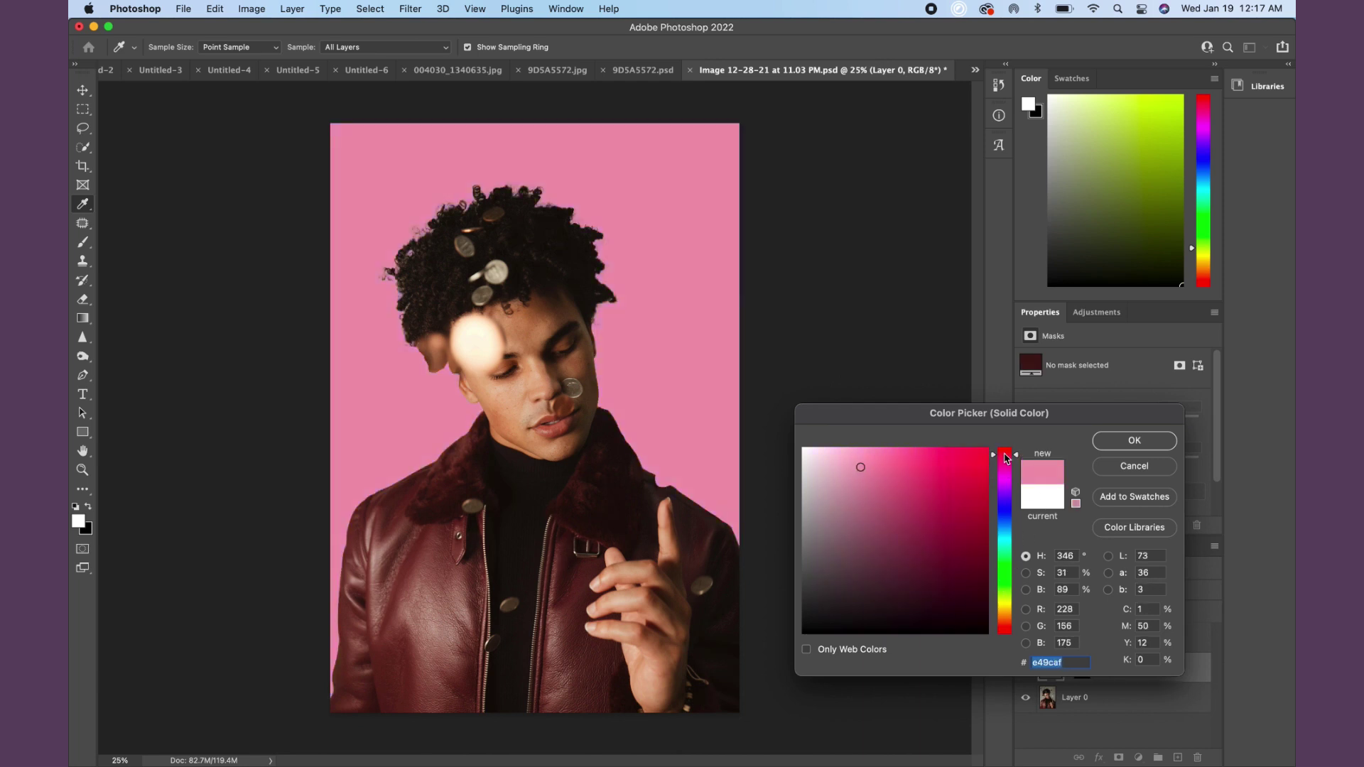
pyautogui.click(835, 476)
pyautogui.click(856, 476)
pyautogui.click(1134, 440)
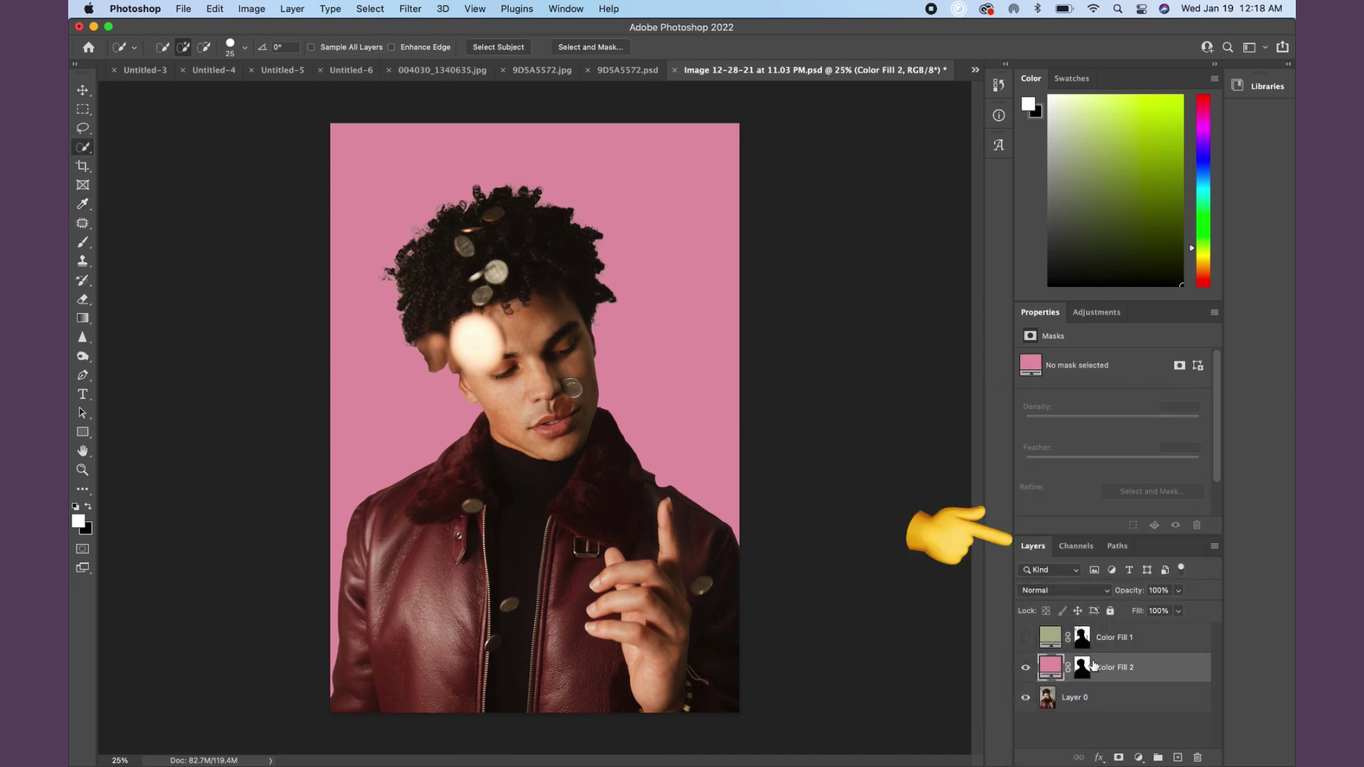
# - Set Color Fill 2's blend mode to Multiply and target its layer mask
pyautogui.click(1063, 592)
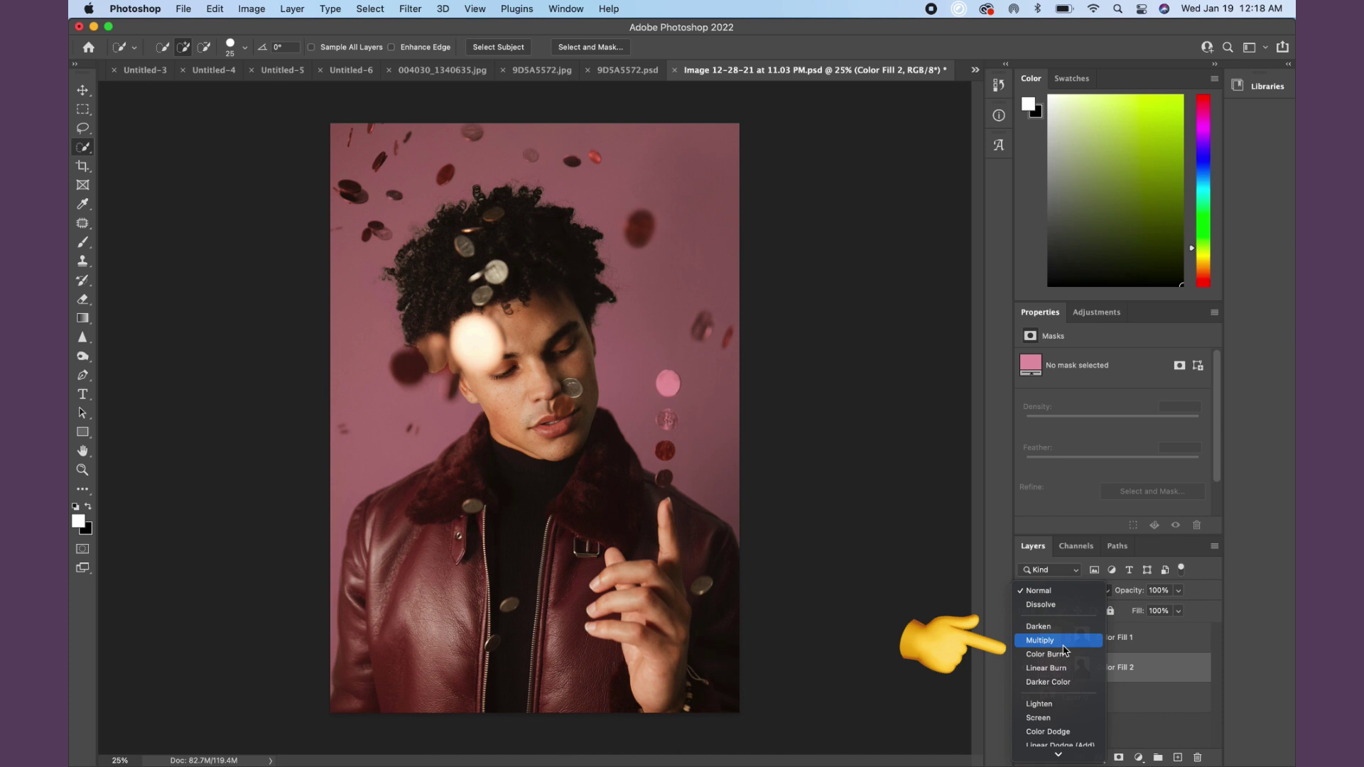
pyautogui.click(1063, 641)
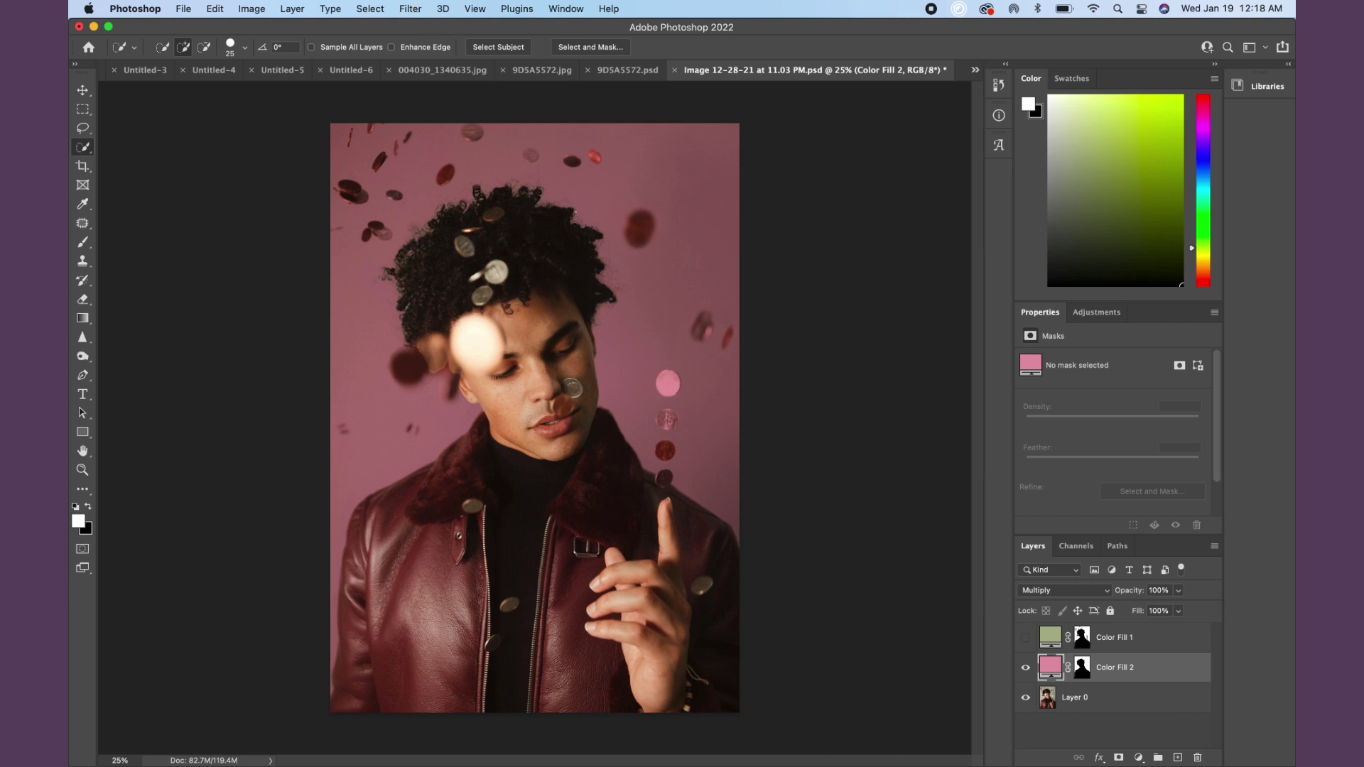
pyautogui.click(1085, 676)
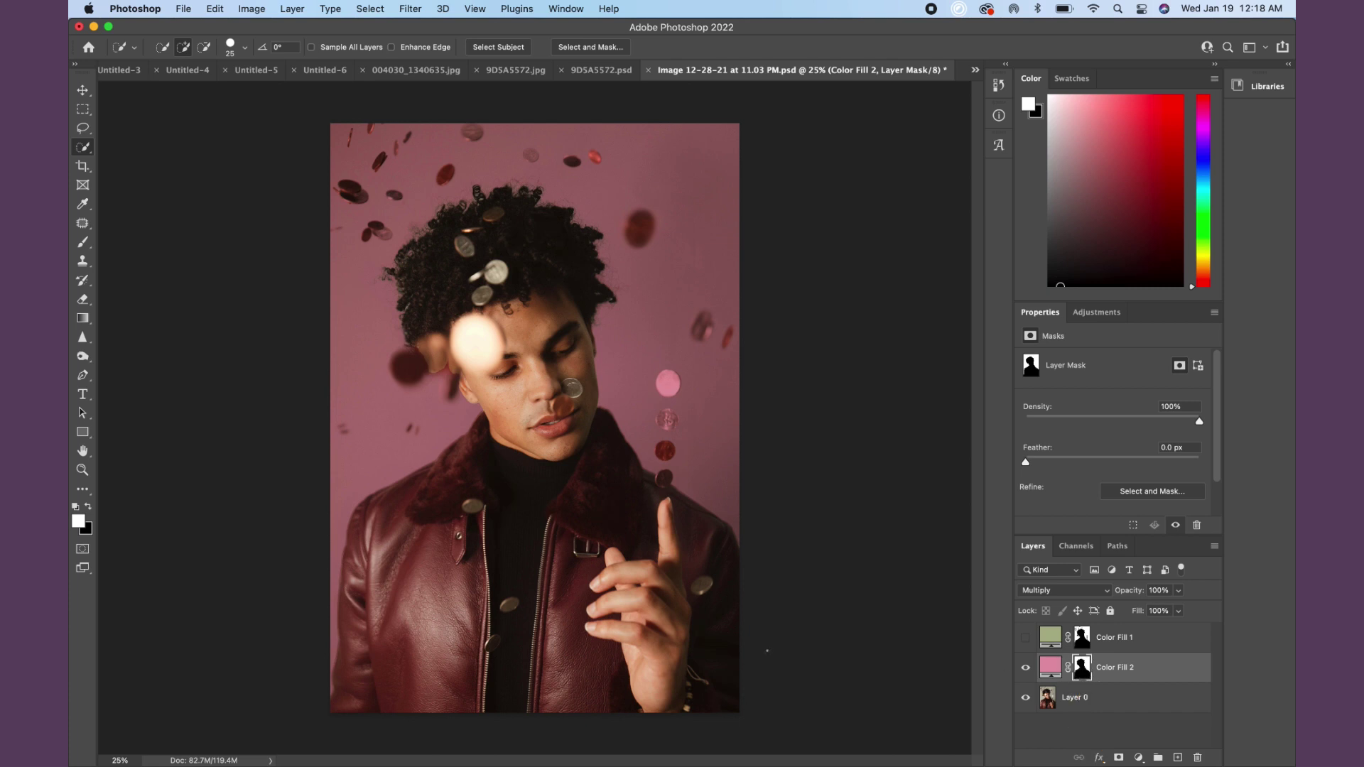
# - Try white and black brush strokes at size 700 on the mask, undo both, then shrink brush to 300
pyautogui.click(82, 242)
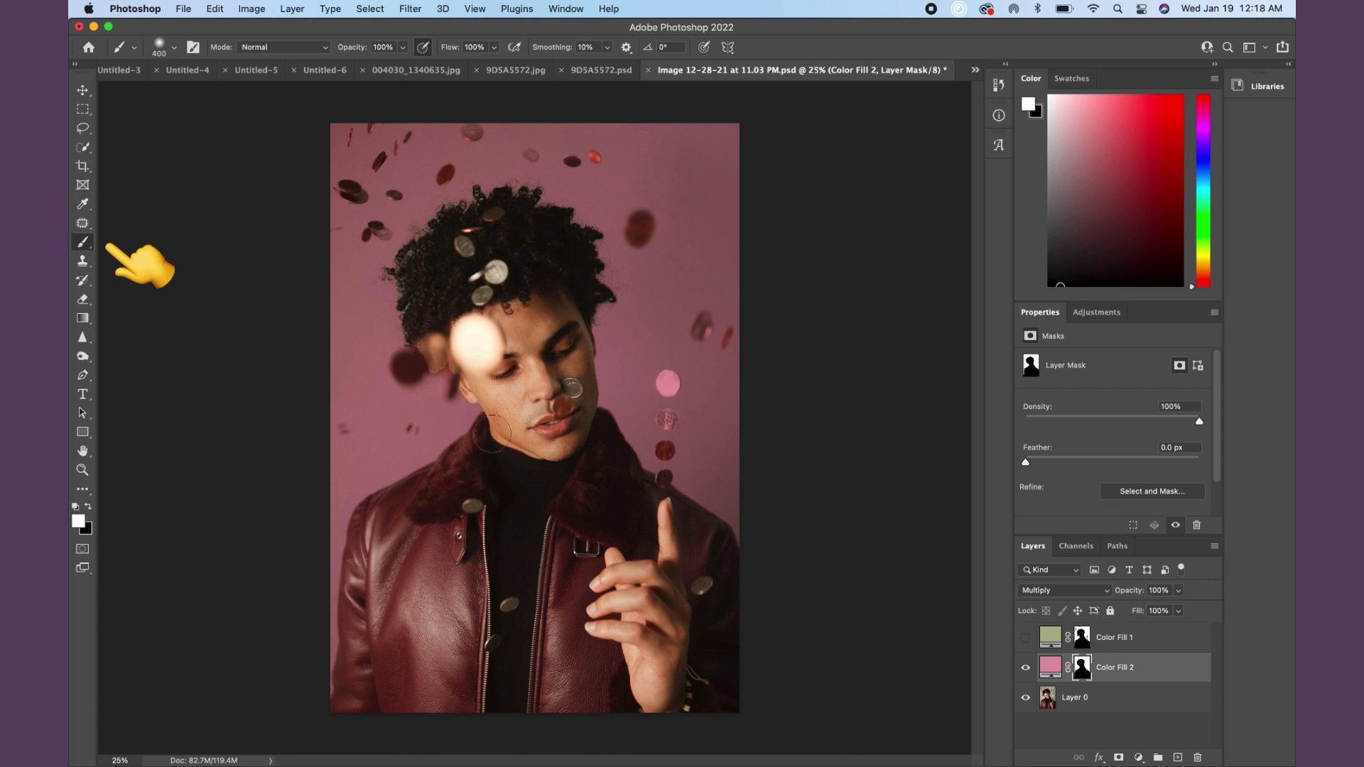
pyautogui.press(']')
pyautogui.press(']')
pyautogui.press(']')
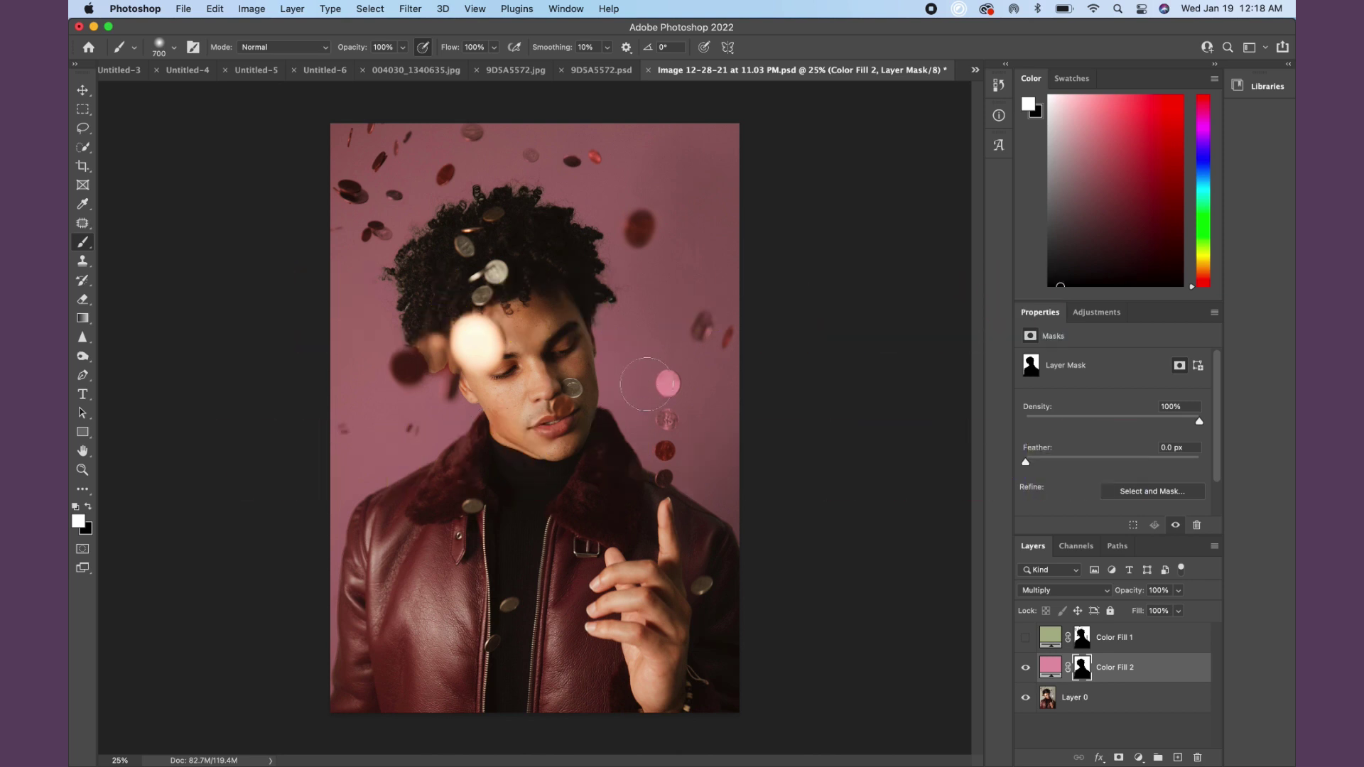
pyautogui.moveTo(645, 373)
pyautogui.mouseDown()
pyautogui.moveTo(442, 361)
pyautogui.moveTo(640, 348)
pyautogui.moveTo(434, 271)
pyautogui.moveTo(611, 325)
pyautogui.moveTo(501, 256)
pyautogui.moveTo(429, 331)
pyautogui.mouseUp()
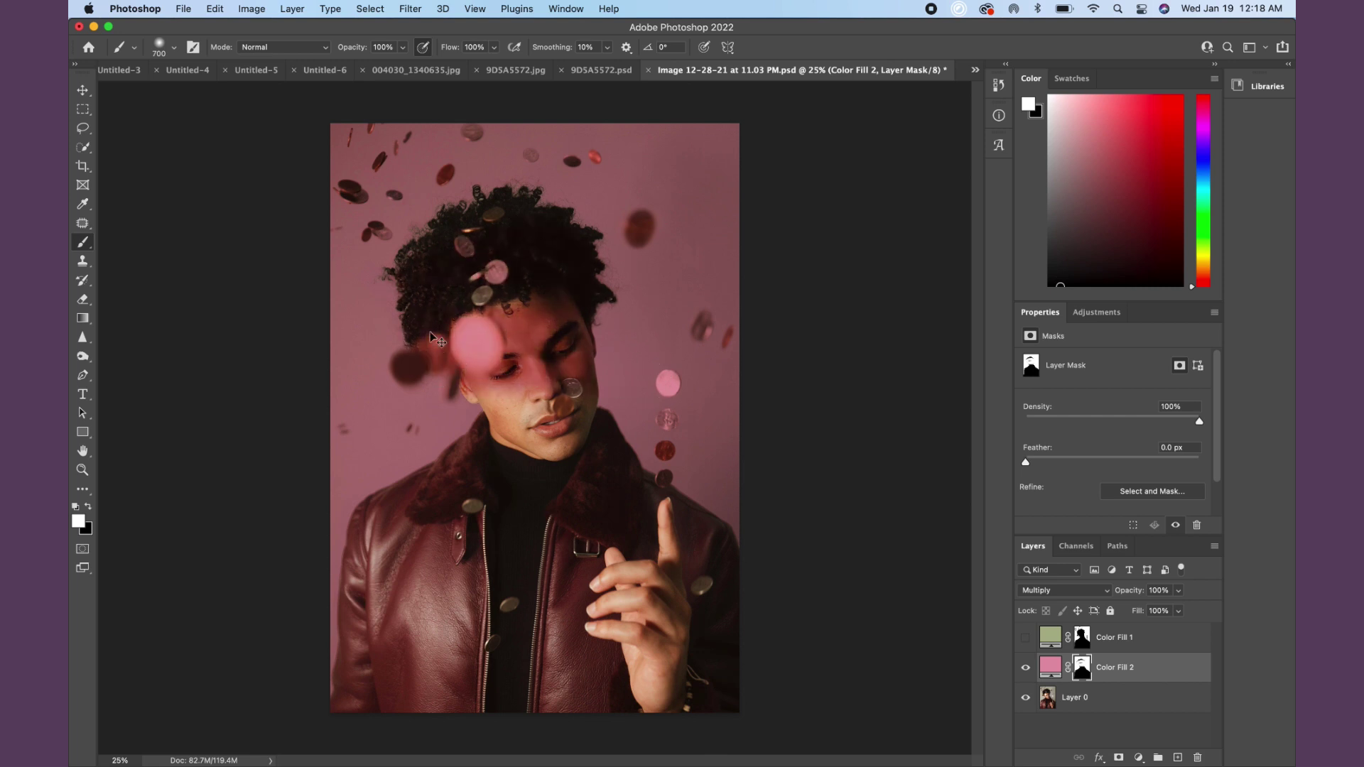
pyautogui.press('super+z')
pyautogui.press('x')
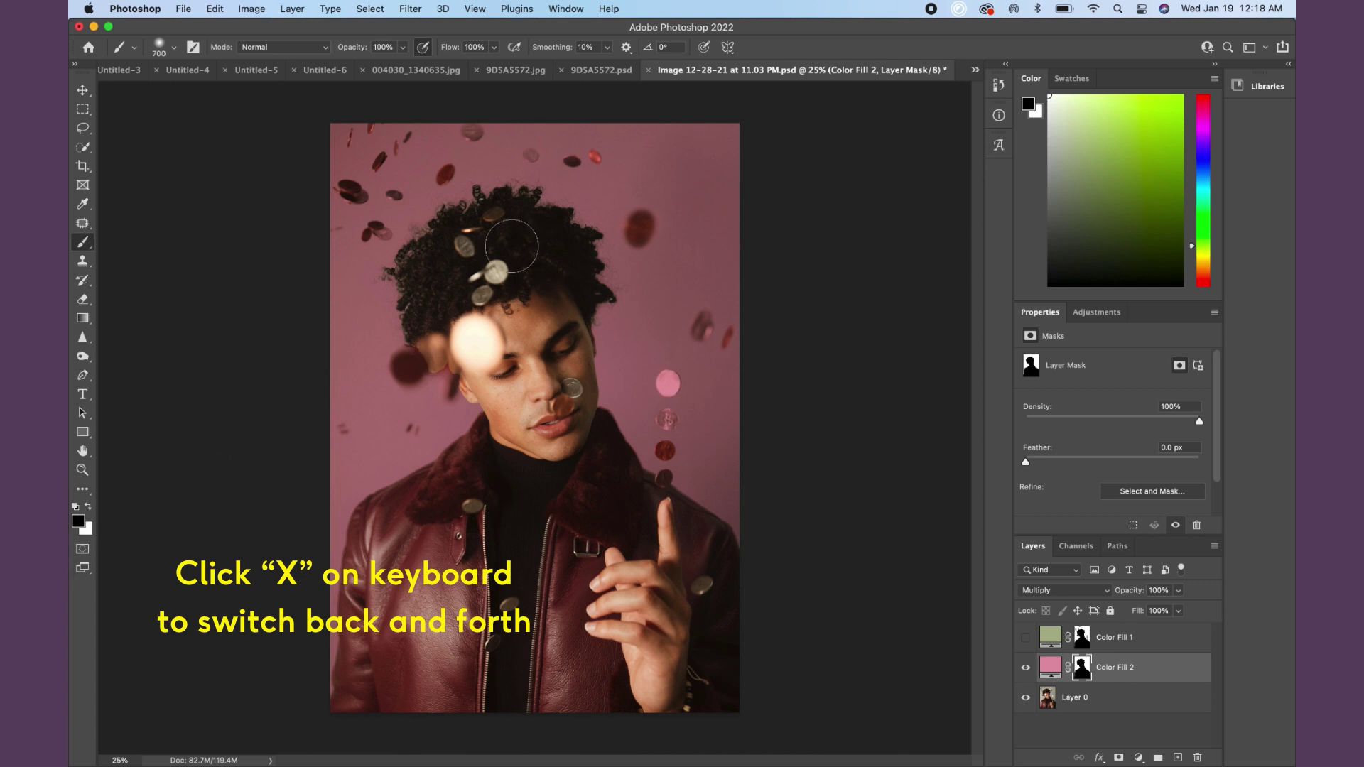
pyautogui.moveTo(603, 306)
pyautogui.mouseDown()
pyautogui.moveTo(663, 293)
pyautogui.moveTo(794, 293)
pyautogui.moveTo(642, 301)
pyautogui.moveTo(545, 137)
pyautogui.moveTo(604, 239)
pyautogui.moveTo(618, 135)
pyautogui.mouseUp()
pyautogui.press('super+z')
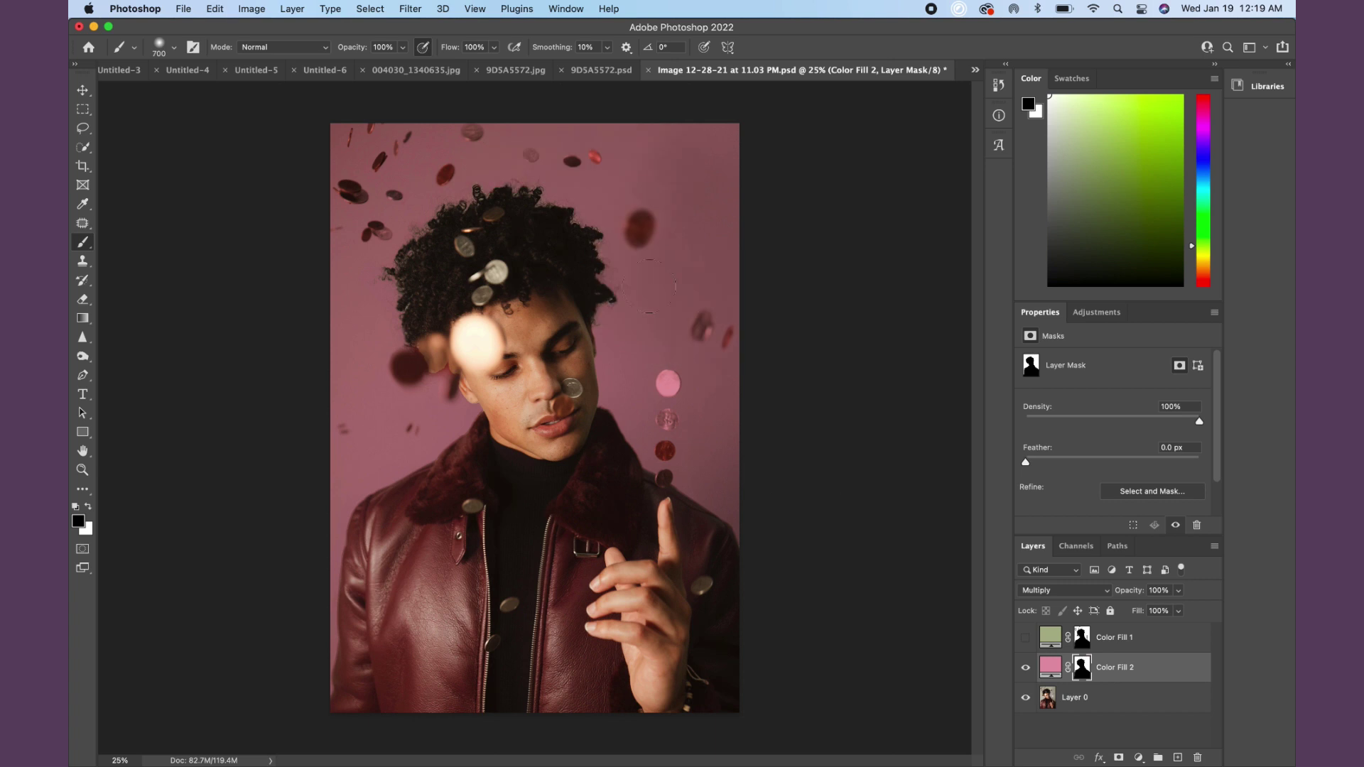
pyautogui.press('[')
pyautogui.press('[')
pyautogui.press('[')
pyautogui.press('[')
pyautogui.press('[')
pyautogui.press('[')
# - Paint over the left, top-left, top and right coins on the Color Fill 2 mask, shrinking the brush for the lower column coin
pyautogui.moveTo(407, 366); pyautogui.dragTo(420, 363)
pyautogui.moveTo(369, 234)
pyautogui.mouseDown()
pyautogui.moveTo(329, 187)
pyautogui.moveTo(360, 200)
pyautogui.moveTo(377, 161)
pyautogui.moveTo(419, 133)
pyautogui.moveTo(475, 132)
pyautogui.mouseUp()
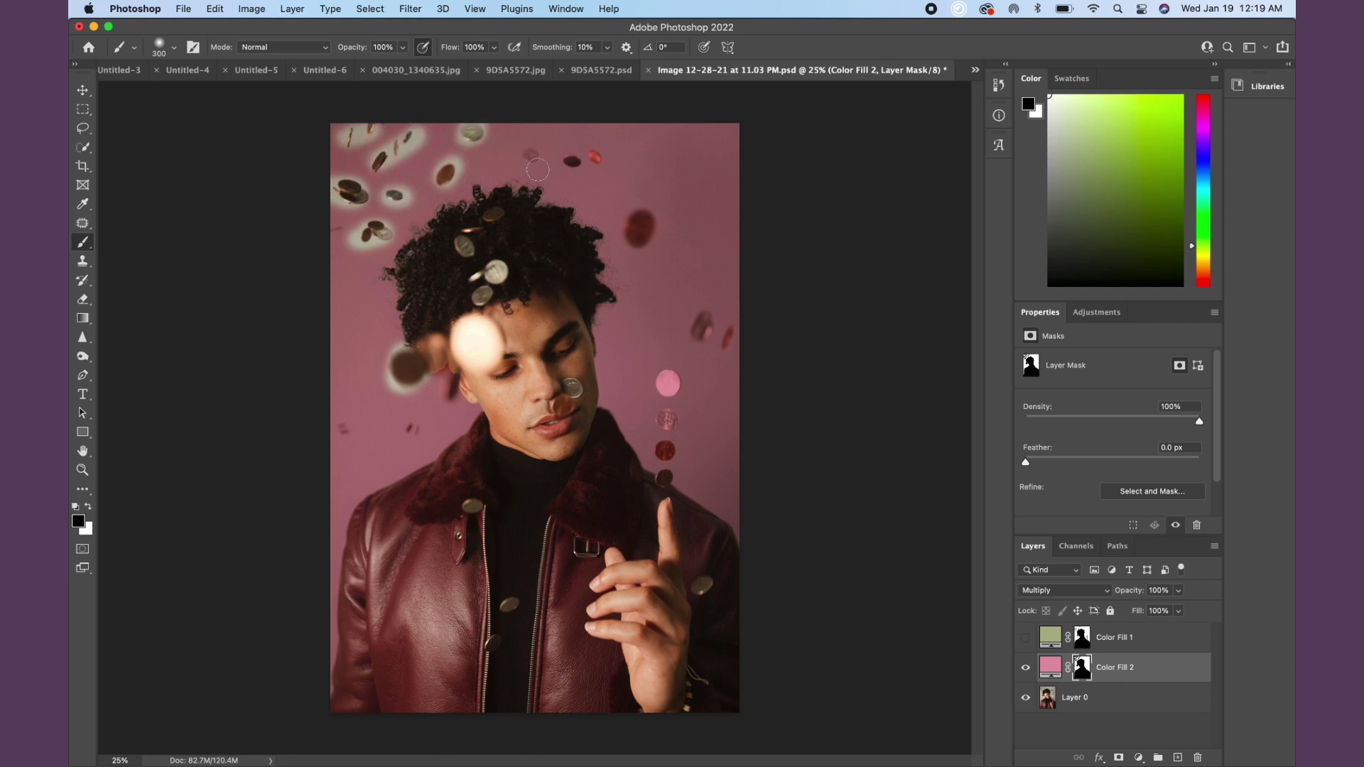
pyautogui.moveTo(538, 170)
pyautogui.mouseDown()
pyautogui.moveTo(596, 158)
pyautogui.moveTo(667, 483)
pyautogui.mouseUp()
pyautogui.press('x')
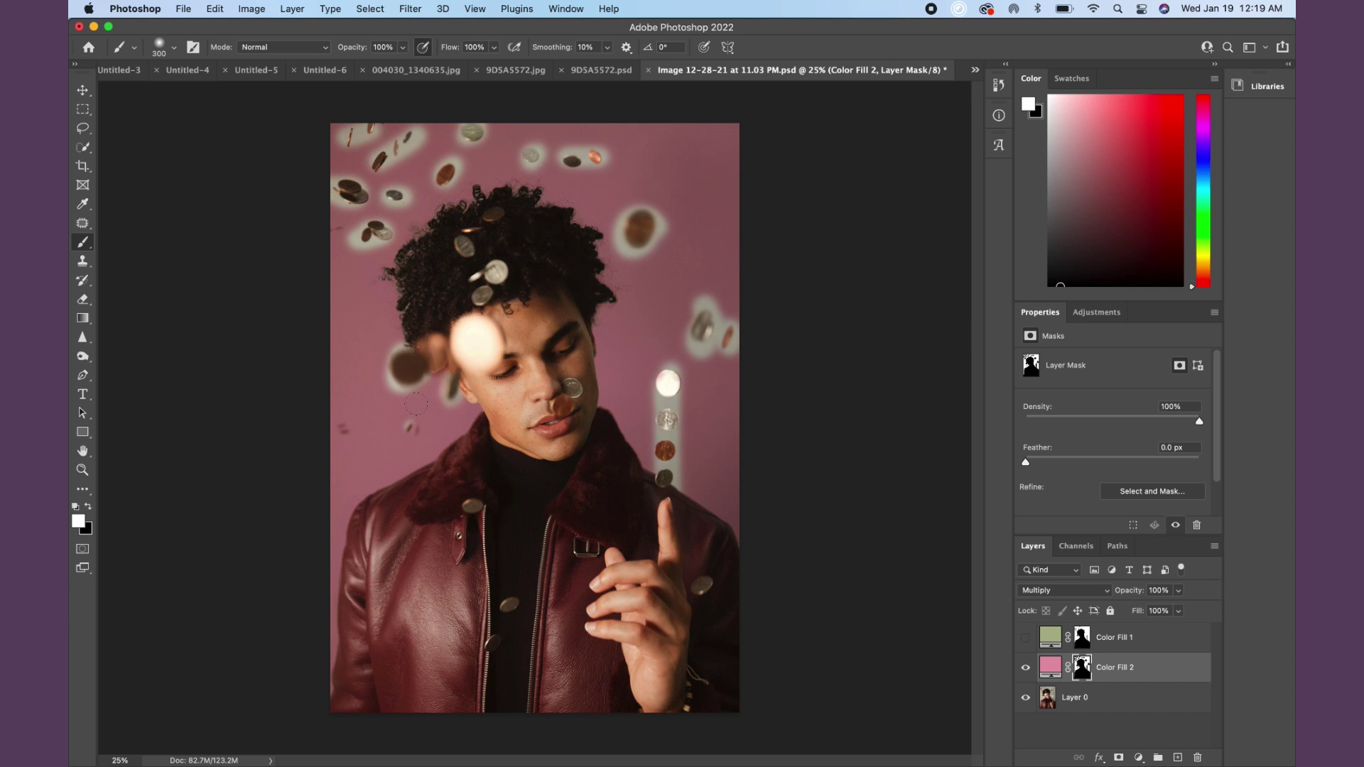
pyautogui.press('[')
pyautogui.moveTo(437, 406)
pyautogui.mouseDown()
pyautogui.moveTo(461, 400)
pyautogui.moveTo(434, 401)
pyautogui.mouseUp()
pyautogui.press('[')
pyautogui.press('[')
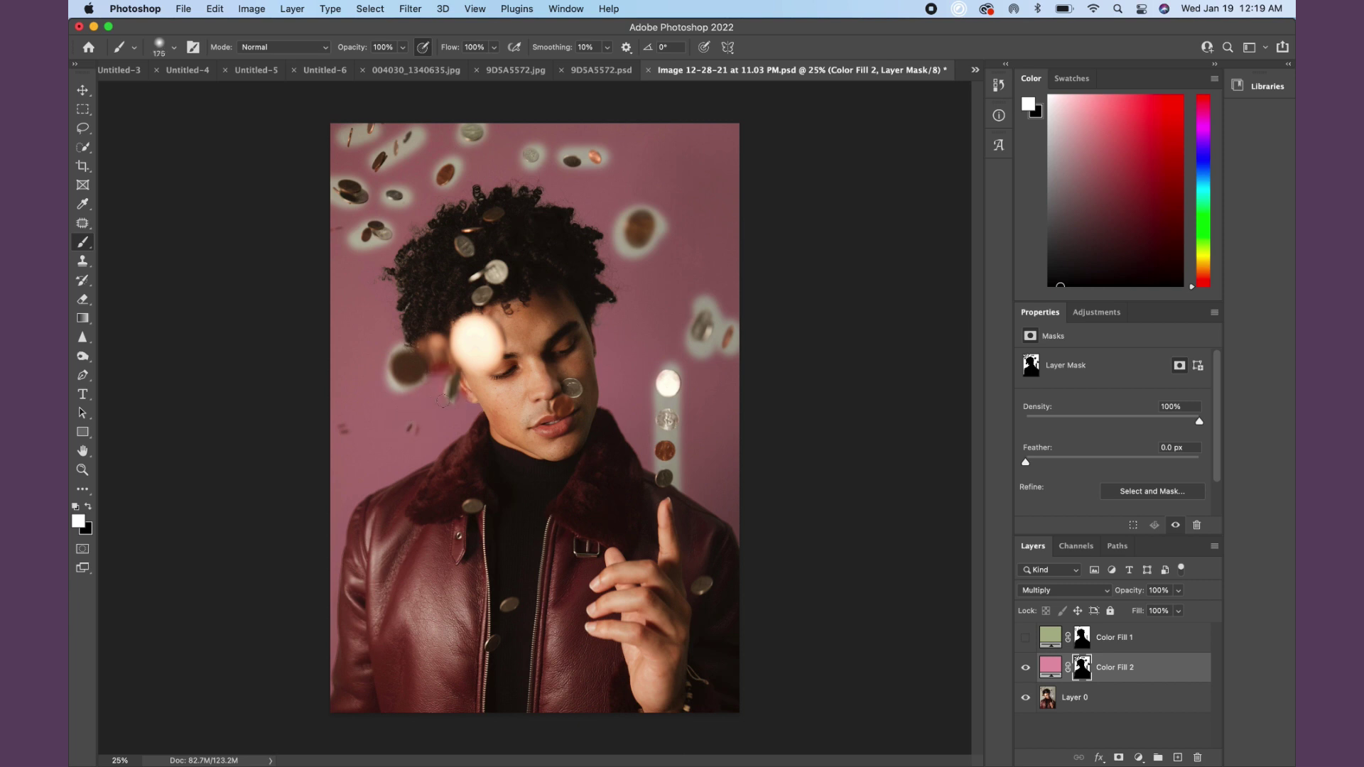
pyautogui.press('x')
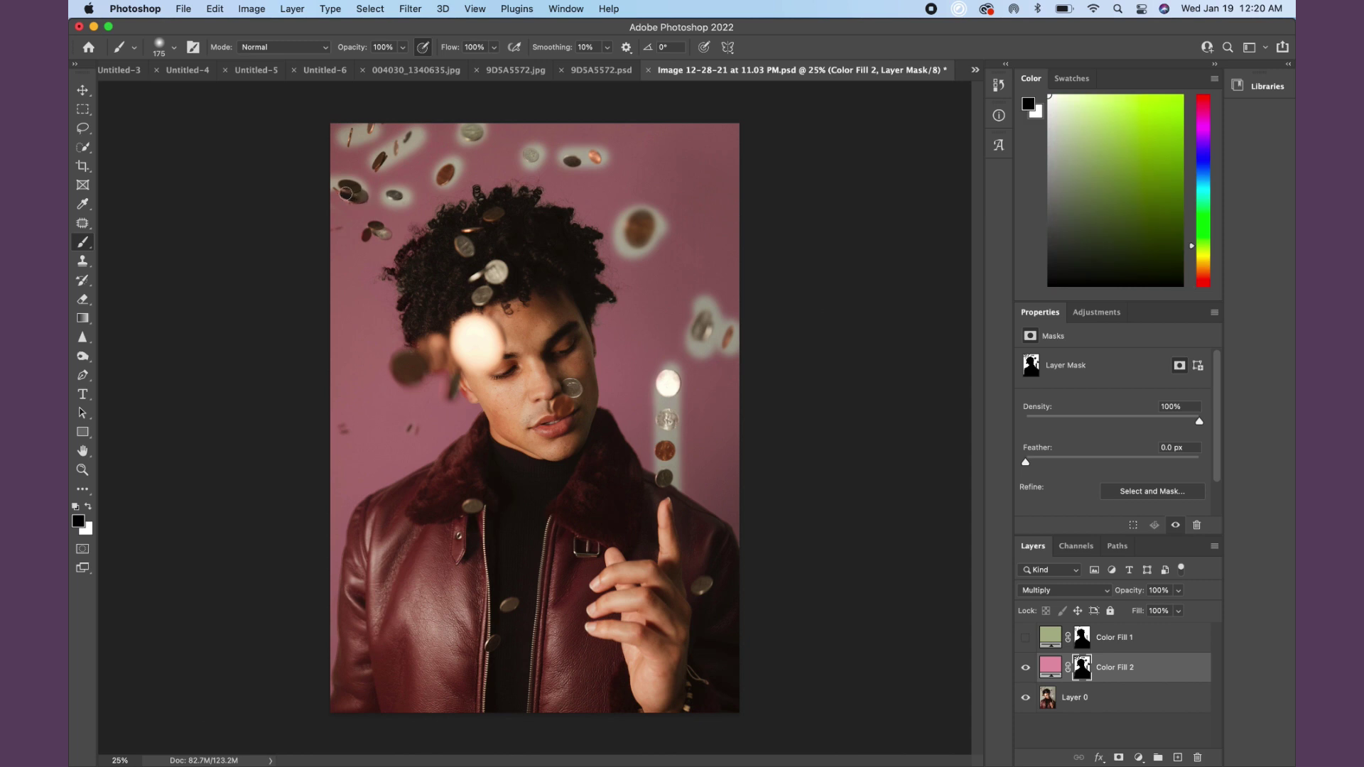
pyautogui.press('x')
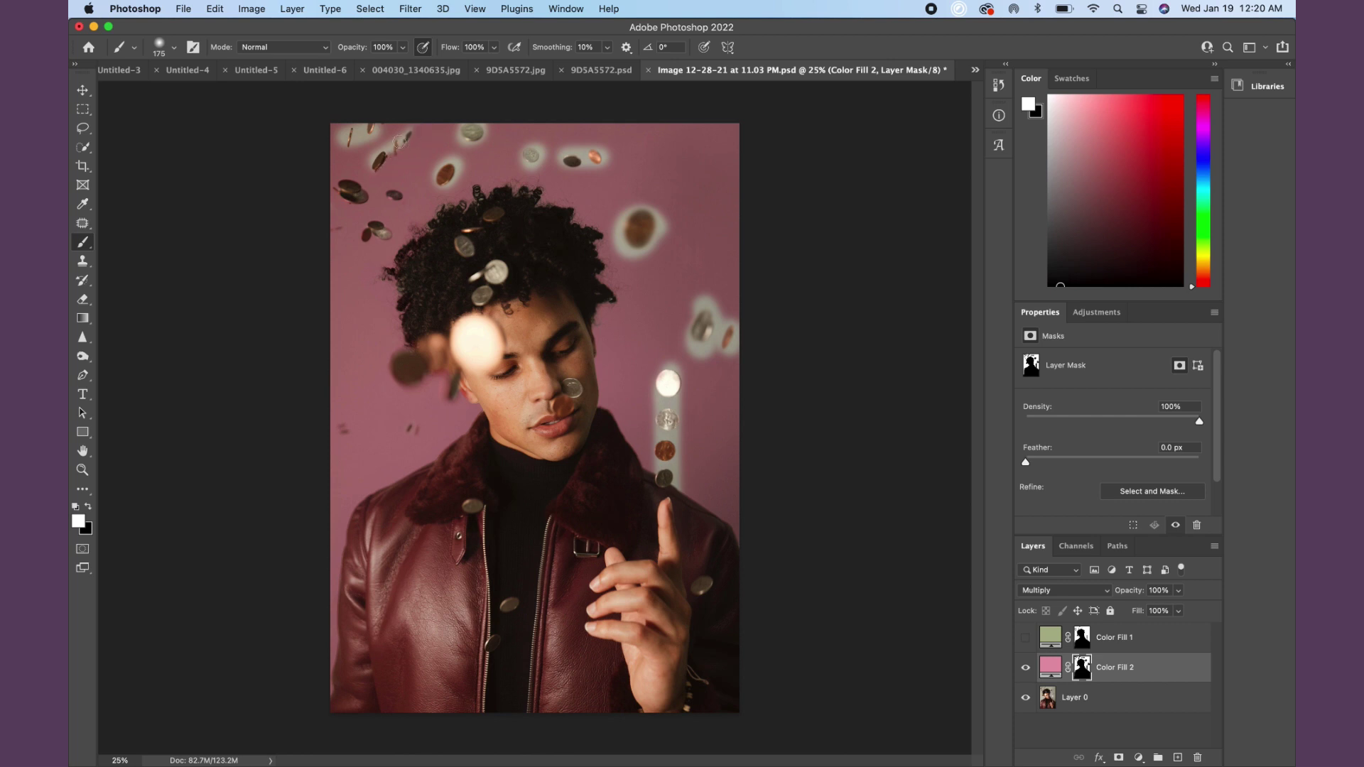
# - Zoom in and touch up the Color Fill 2 mask to clear the pink tint off the top coin
pyautogui.scroll(5, 368, 149)
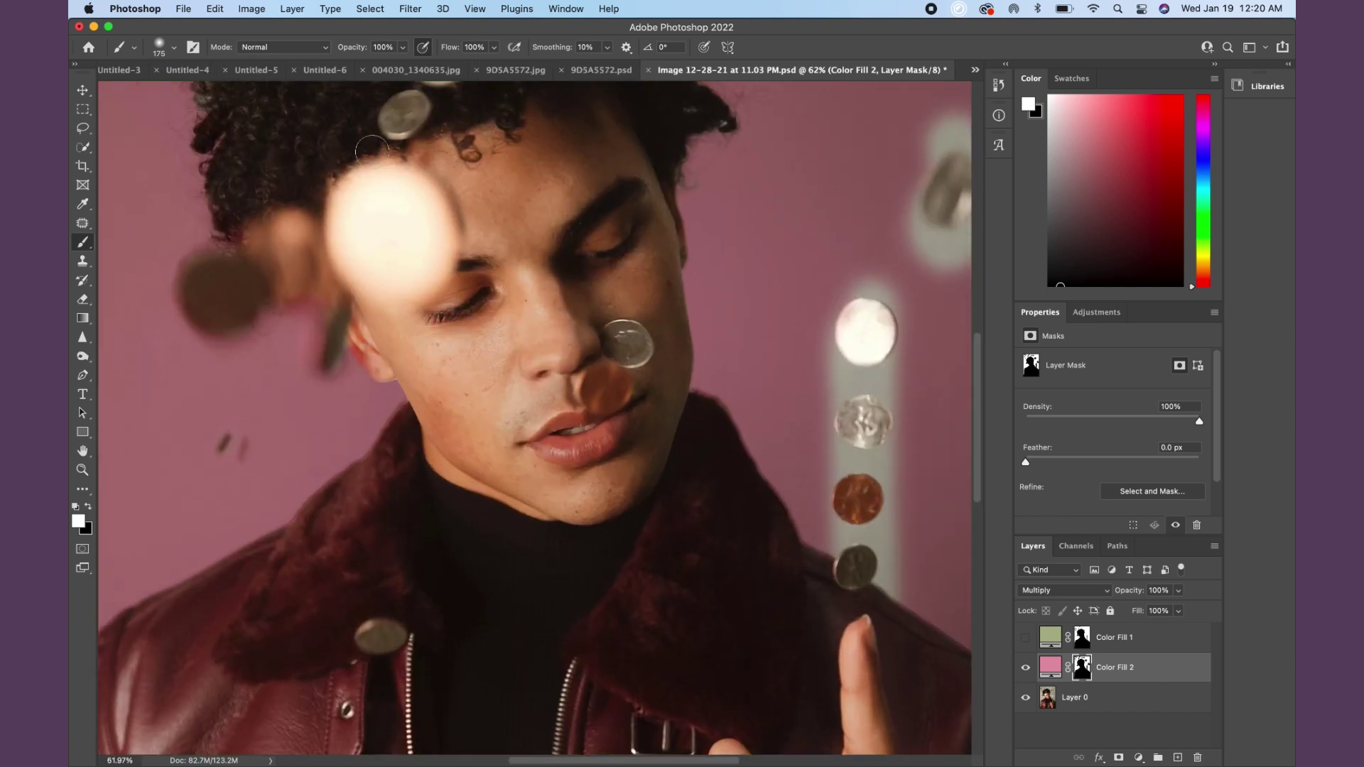
pyautogui.scroll(1, 372, 149)
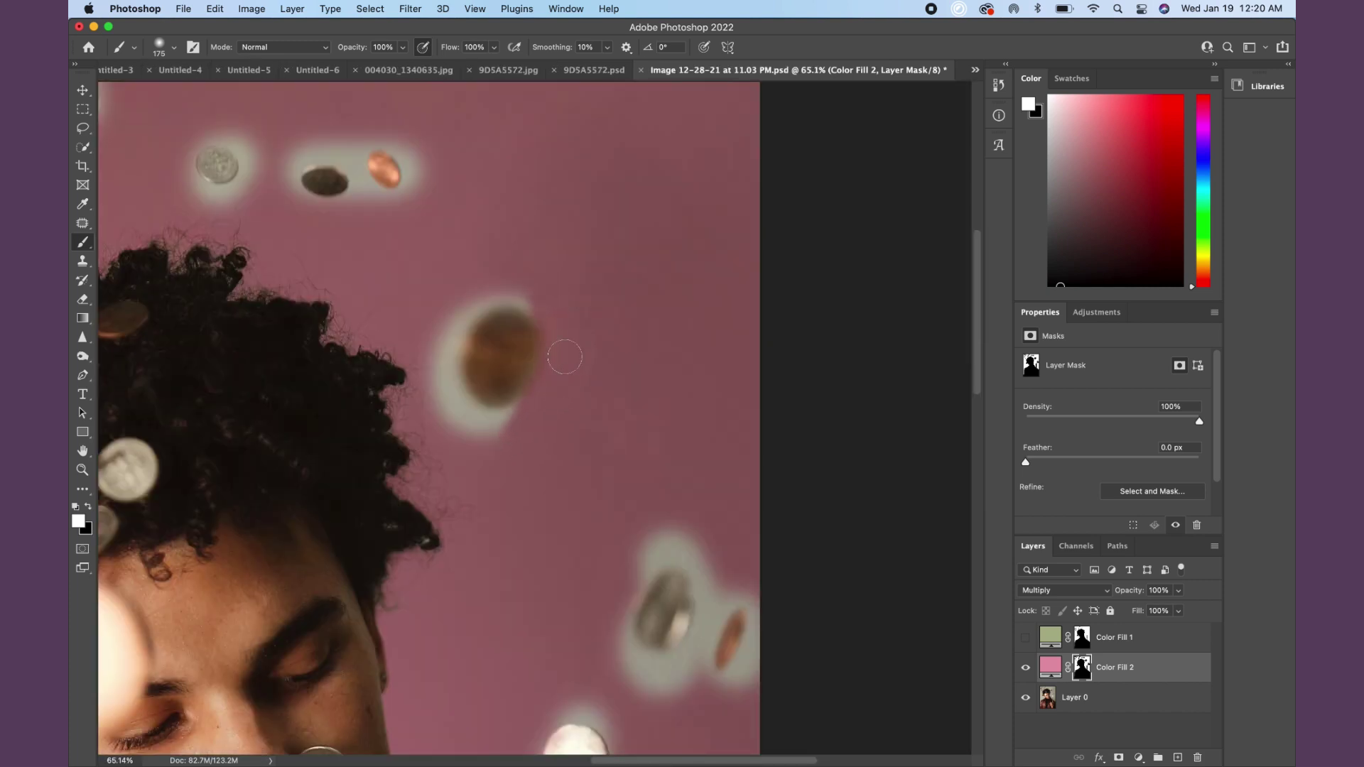
pyautogui.moveTo(518, 302)
pyautogui.mouseDown()
pyautogui.moveTo(471, 310)
pyautogui.moveTo(460, 348)
pyautogui.moveTo(461, 439)
pyautogui.moveTo(521, 412)
pyautogui.moveTo(455, 419)
pyautogui.moveTo(476, 424)
pyautogui.moveTo(433, 313)
pyautogui.moveTo(430, 351)
pyautogui.moveTo(483, 248)
pyautogui.mouseUp()
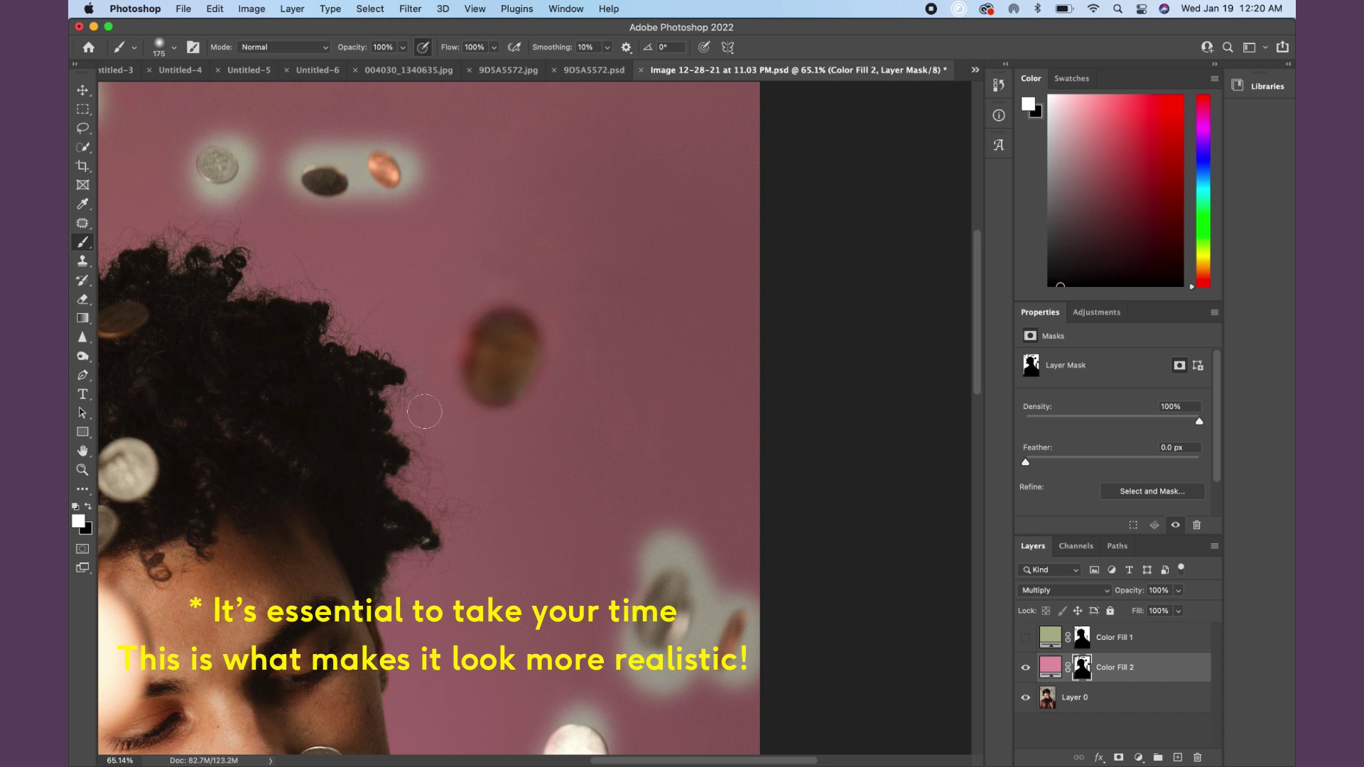
pyautogui.press('x')
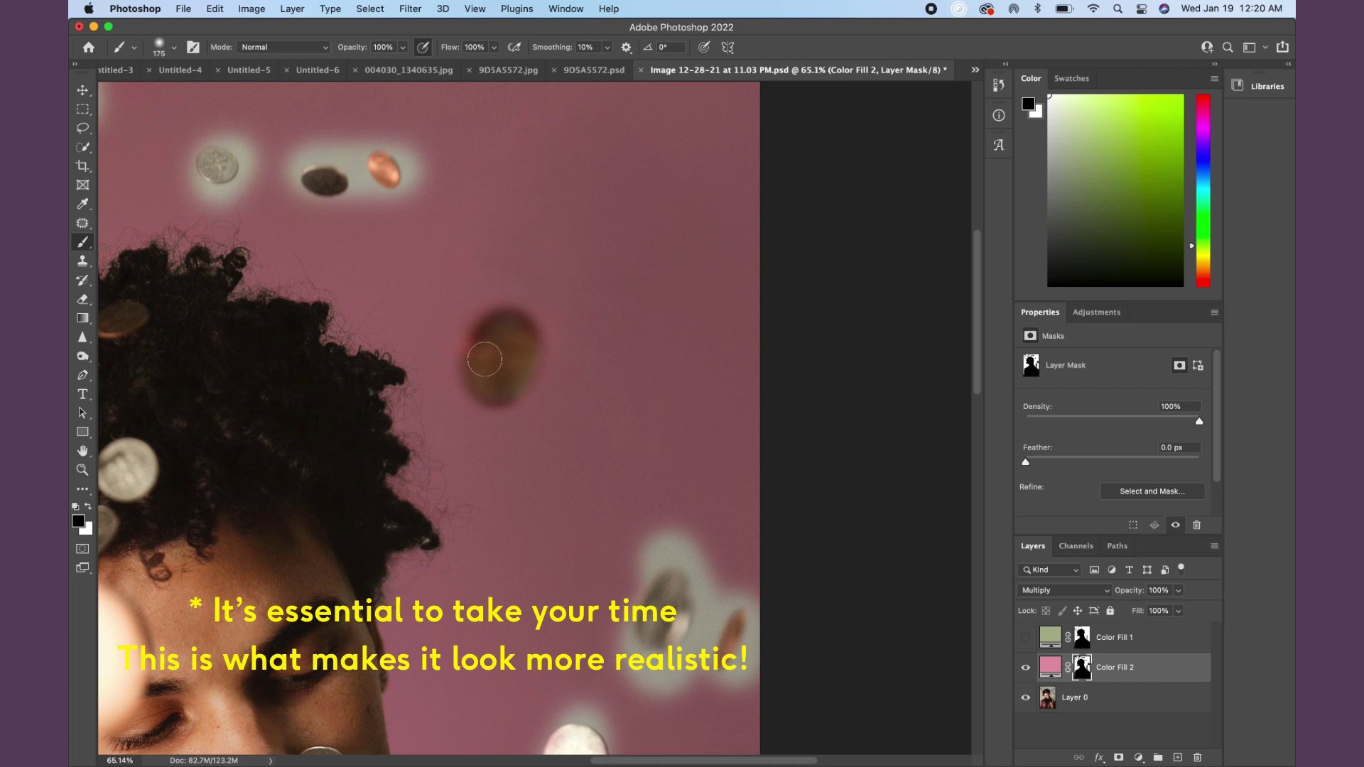
pyautogui.moveTo(484, 359)
pyautogui.mouseDown()
pyautogui.moveTo(486, 341)
pyautogui.moveTo(508, 327)
pyautogui.moveTo(519, 348)
pyautogui.moveTo(519, 334)
pyautogui.moveTo(491, 398)
pyautogui.moveTo(501, 419)
pyautogui.moveTo(529, 337)
pyautogui.mouseUp()
pyautogui.press('x')
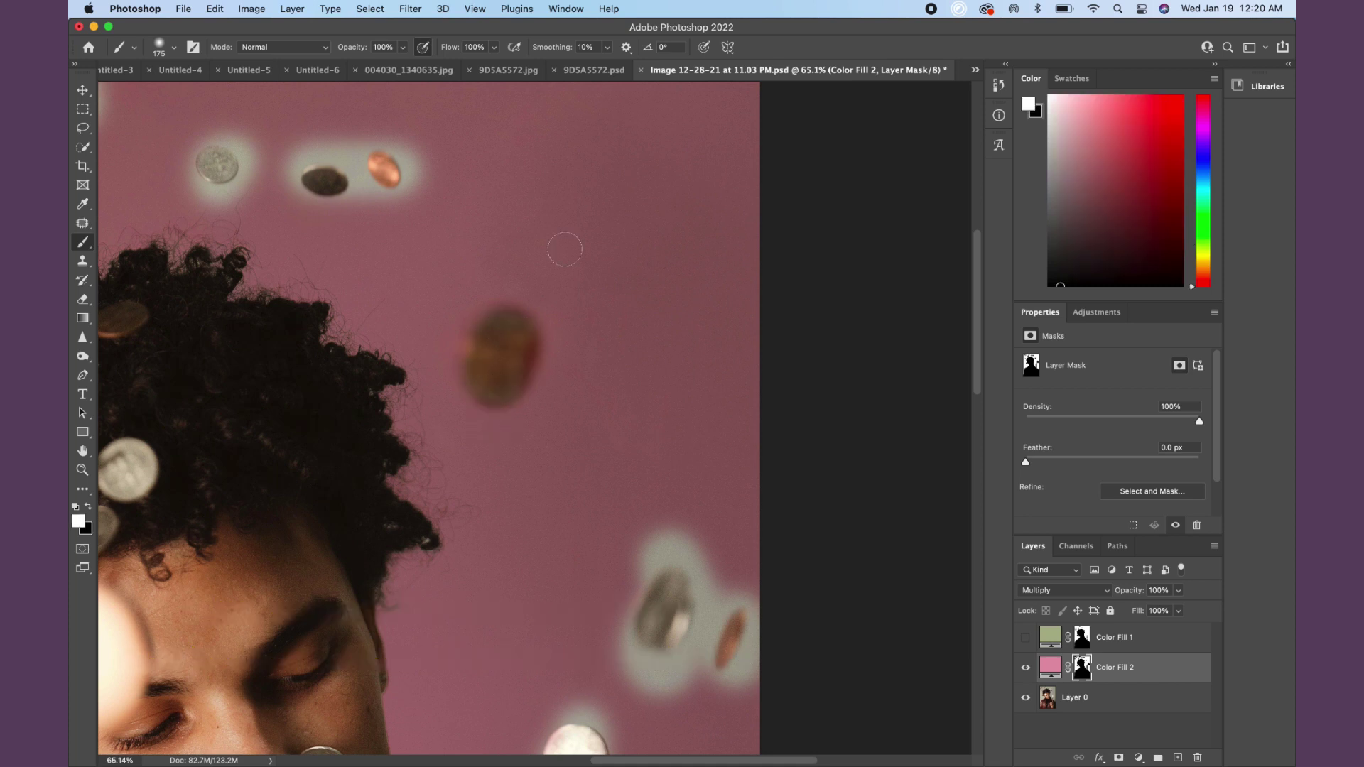
pyautogui.press('super+z')
# - Set the brush hardness to 1% and paint the mask to erase the halo around the copper coin
pyautogui.click(173, 47)
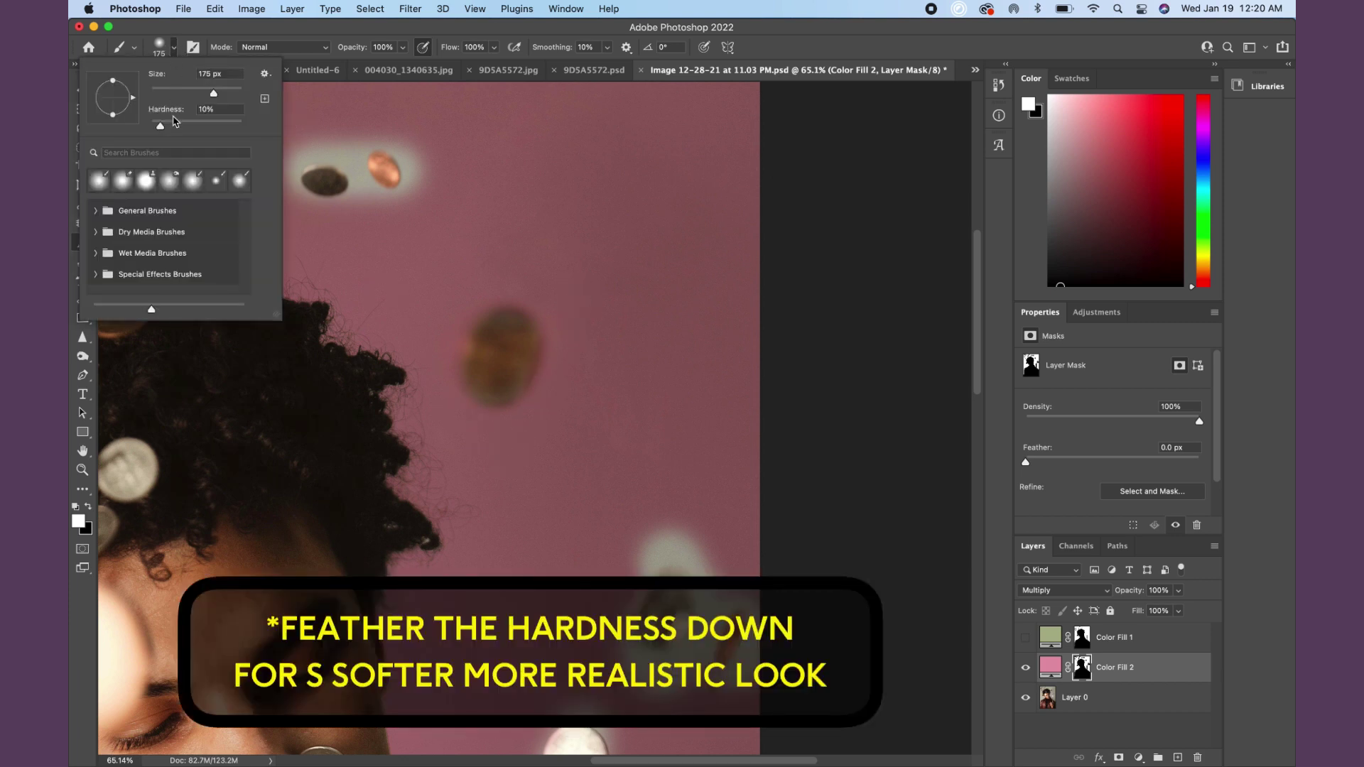
pyautogui.moveTo(175, 121); pyautogui.dragTo(298, 134)
pyautogui.click(405, 222)
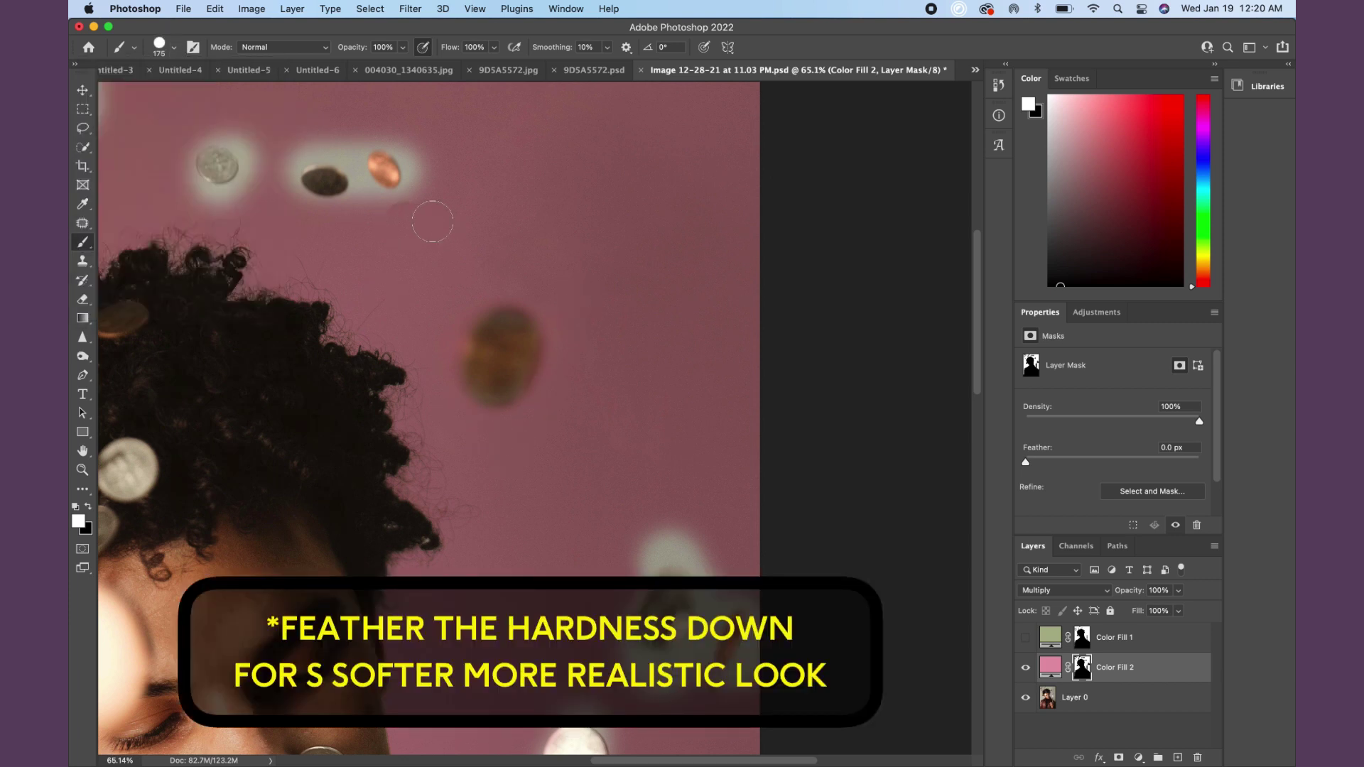
pyautogui.moveTo(436, 213)
pyautogui.mouseDown()
pyautogui.moveTo(299, 146)
pyautogui.moveTo(476, 135)
pyautogui.moveTo(282, 185)
pyautogui.moveTo(498, 164)
pyautogui.moveTo(190, 158)
pyautogui.mouseUp()
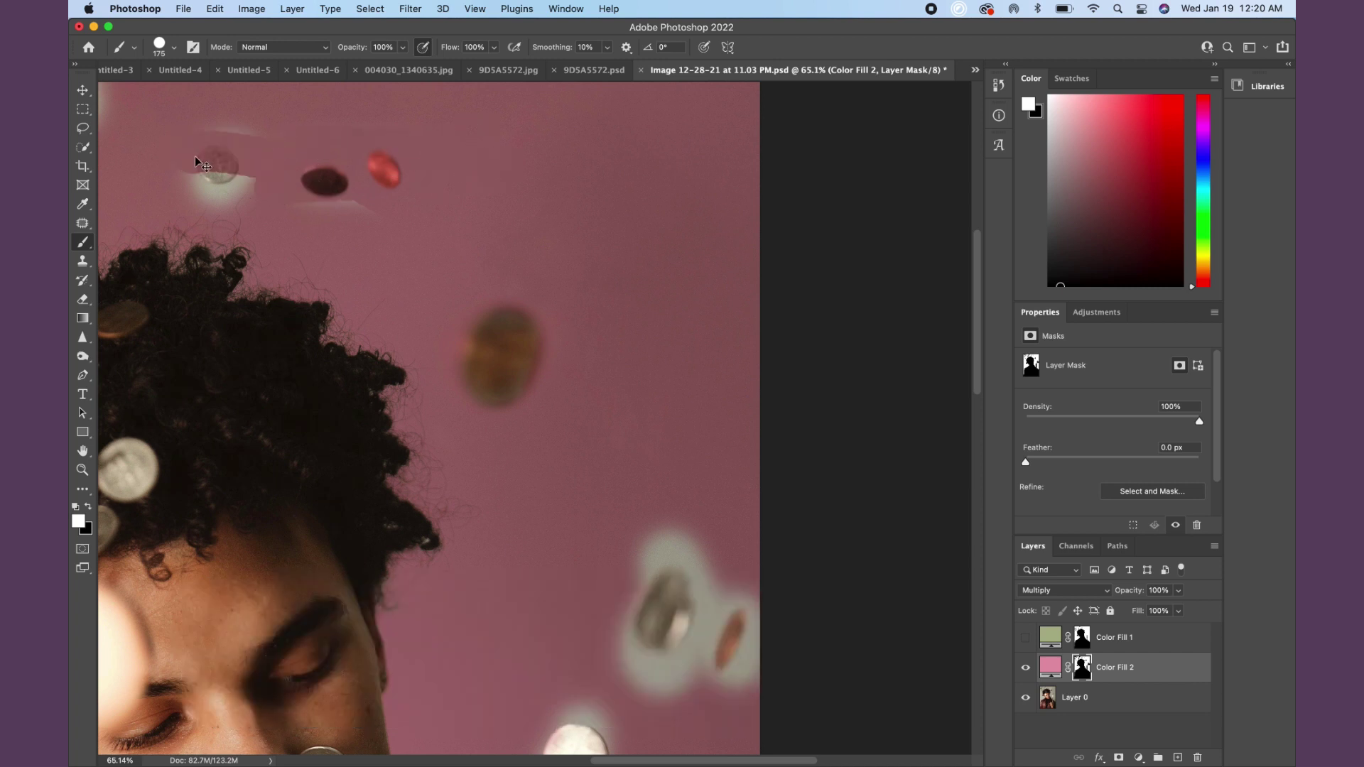
pyautogui.press('super+z')
pyautogui.click(173, 46)
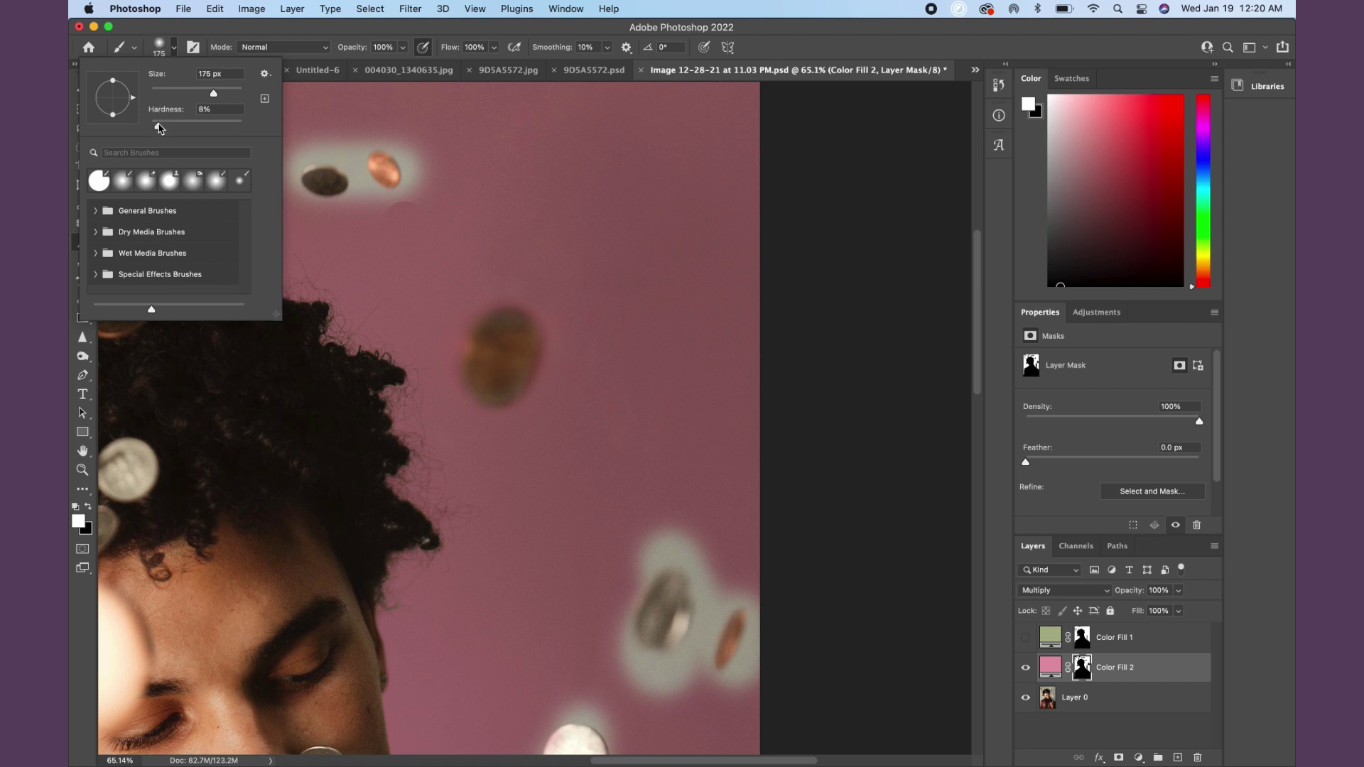
pyautogui.moveTo(165, 126); pyautogui.dragTo(152, 126)
pyautogui.click(346, 188)
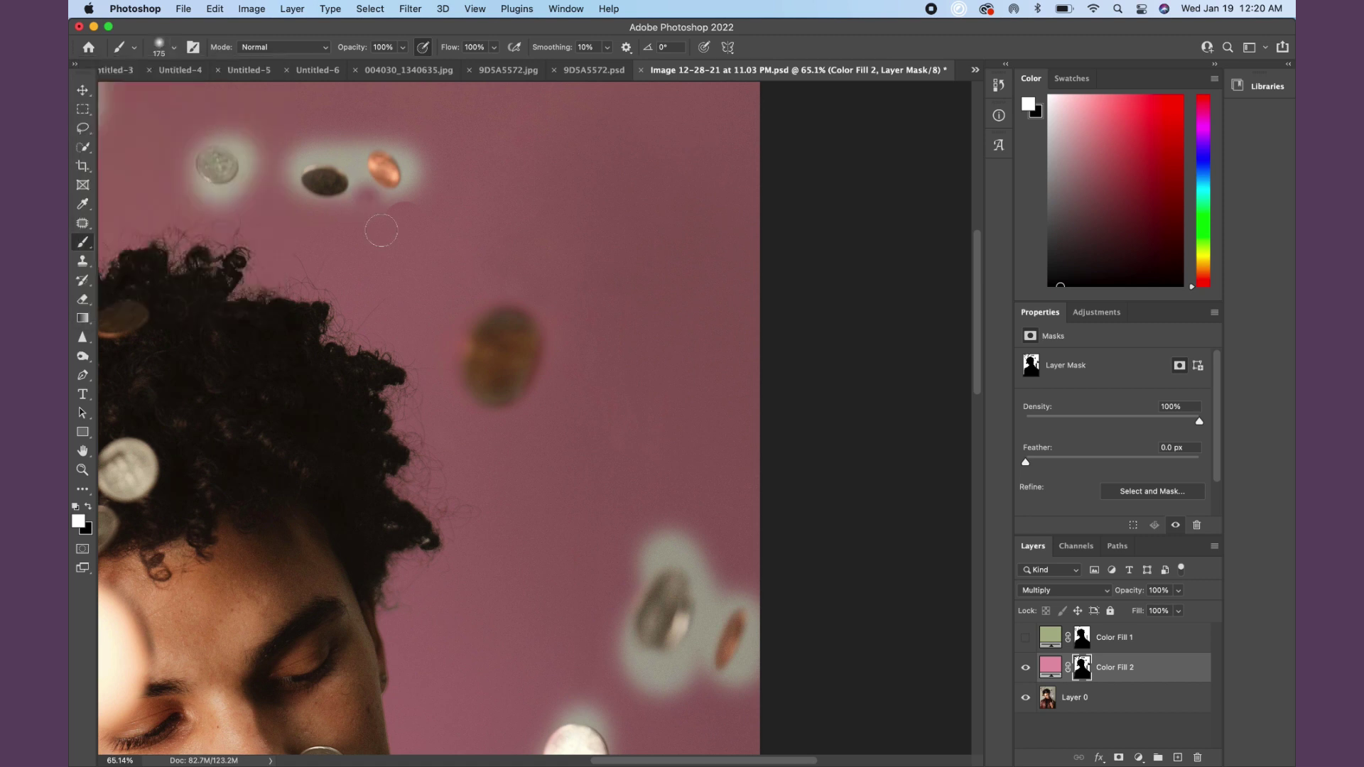
pyautogui.moveTo(399, 230)
pyautogui.mouseDown()
pyautogui.moveTo(382, 130)
pyautogui.moveTo(390, 145)
pyautogui.moveTo(355, 141)
pyautogui.moveTo(377, 212)
pyautogui.moveTo(393, 211)
pyautogui.moveTo(310, 140)
pyautogui.moveTo(358, 157)
pyautogui.moveTo(264, 157)
pyautogui.moveTo(312, 215)
pyautogui.moveTo(298, 199)
pyautogui.moveTo(341, 206)
pyautogui.mouseUp()
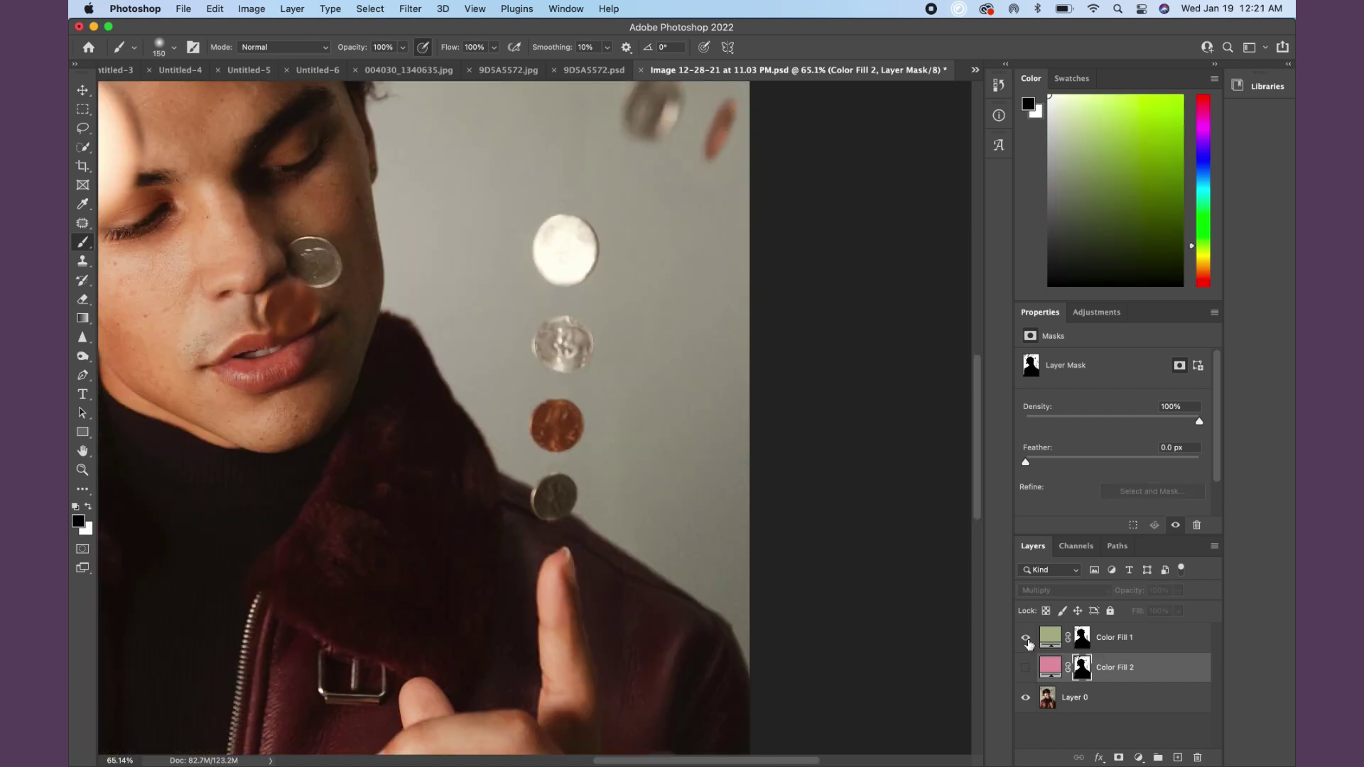
# - Show the olive-green Color Fill 1 layer and scroll up to the hair and falling coins
pyautogui.click(1026, 639)
pyautogui.scroll(10, 582, 305)
pyautogui.hscroll(-2, 582, 306)
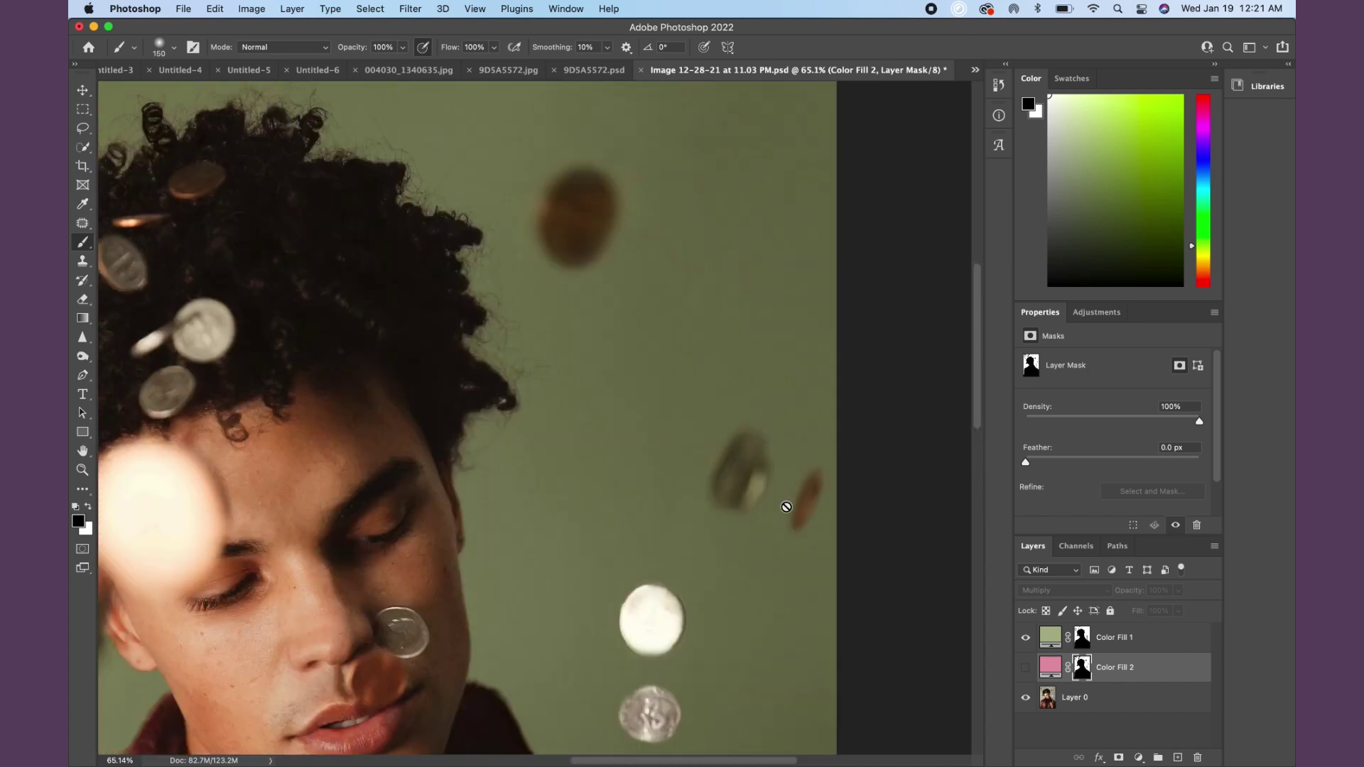
pyautogui.scroll(8, 850, 453)
pyautogui.hscroll(-4, 850, 453)
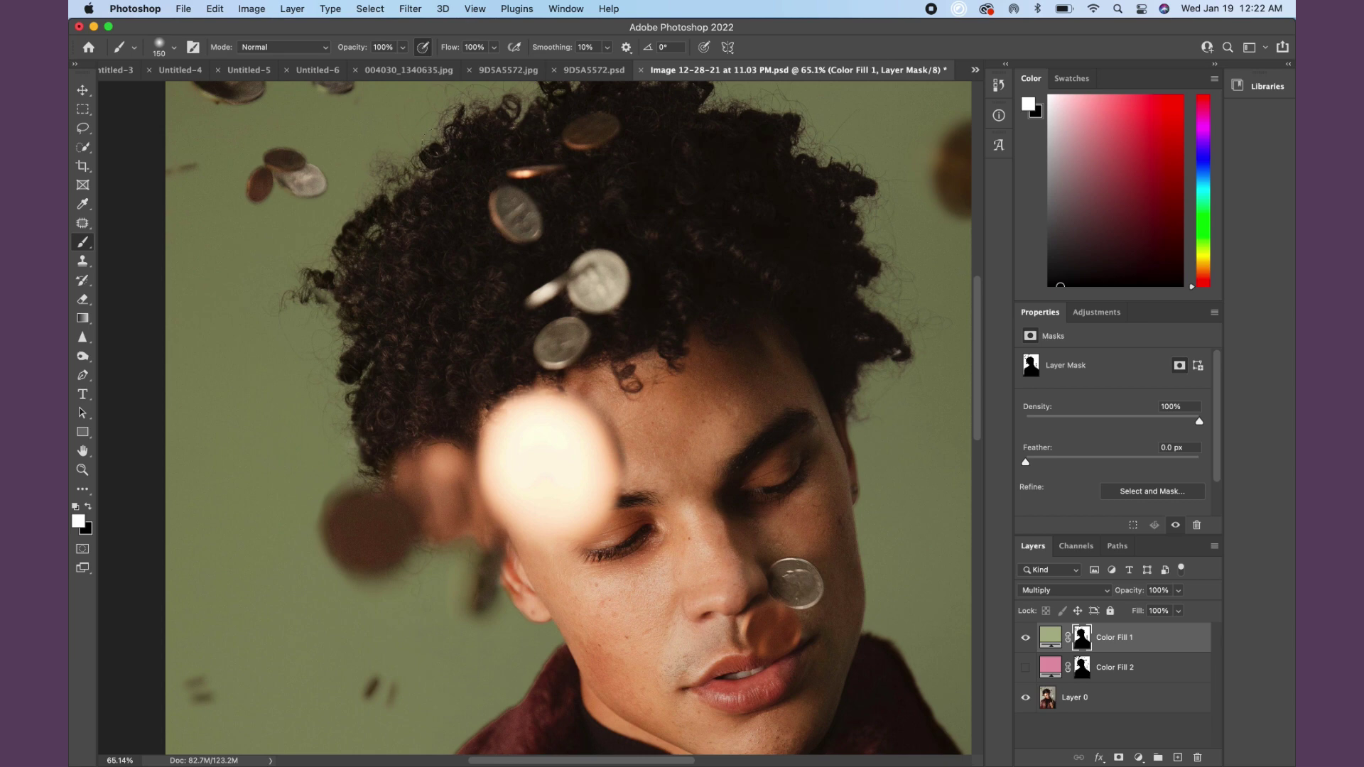
pyautogui.scroll(4, 486, 192)
pyautogui.hscroll(2, 487, 192)
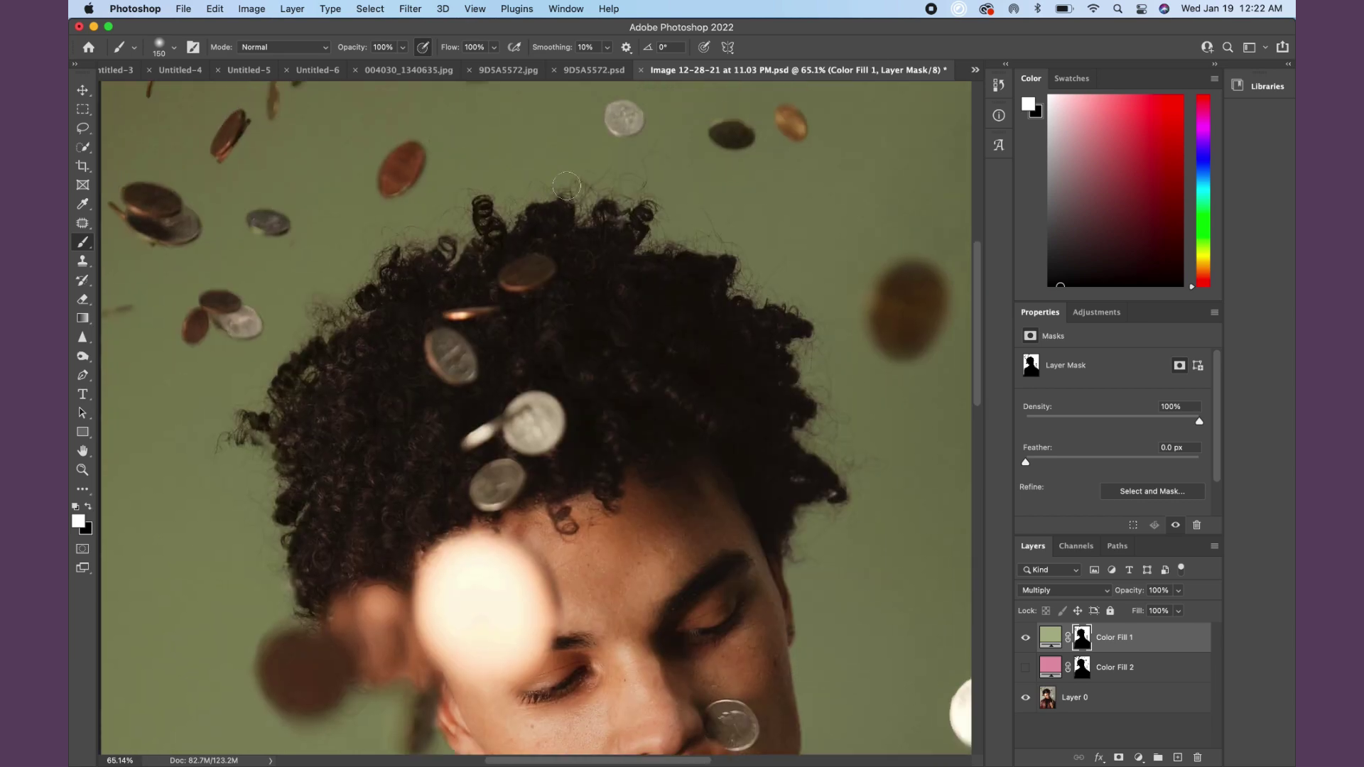